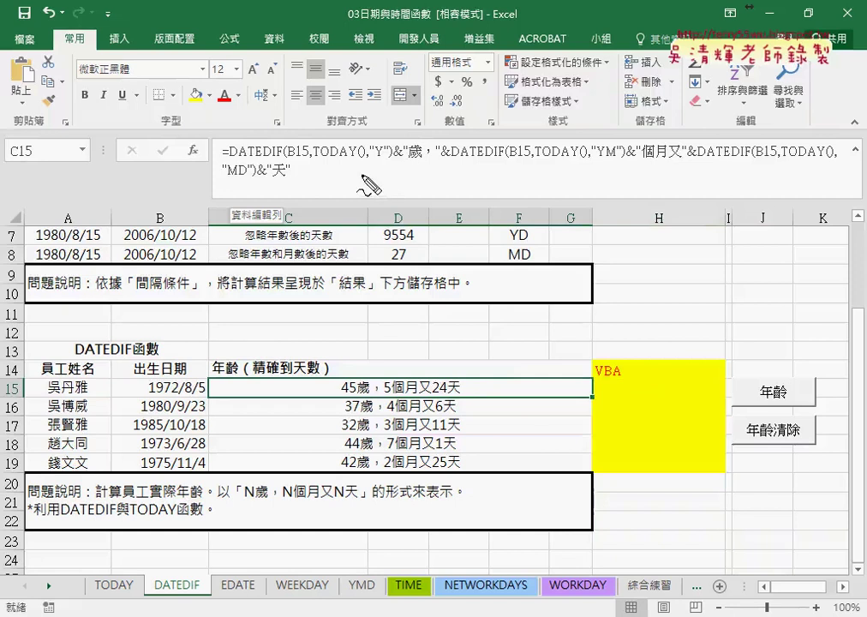
Step: Ink-annotate C15's DATEDIF formula with an arrow toward the VBA area, then clear the marks
drag(228, 158, 282, 158)
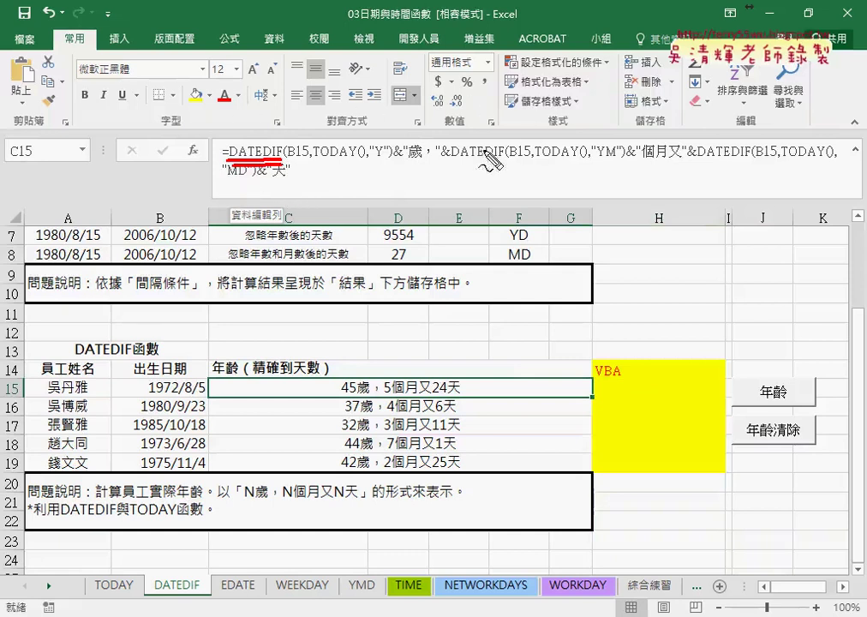
mouse_move(435, 168)
mouse_down()
mouse_move(630, 368)
mouse_move(638, 363)
mouse_move(627, 383)
mouse_move(651, 409)
mouse_move(625, 461)
mouse_move(632, 464)
mouse_up()
drag(649, 390, 654, 384)
key(Escape)
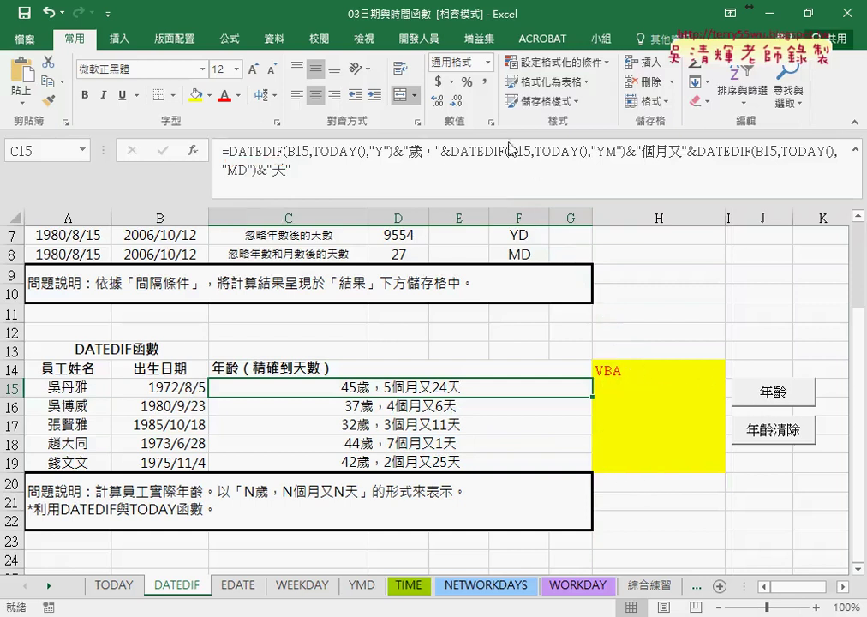
Step: Launch the Visual Basic editor from the Developer tab and display Module1's code
click(421, 41)
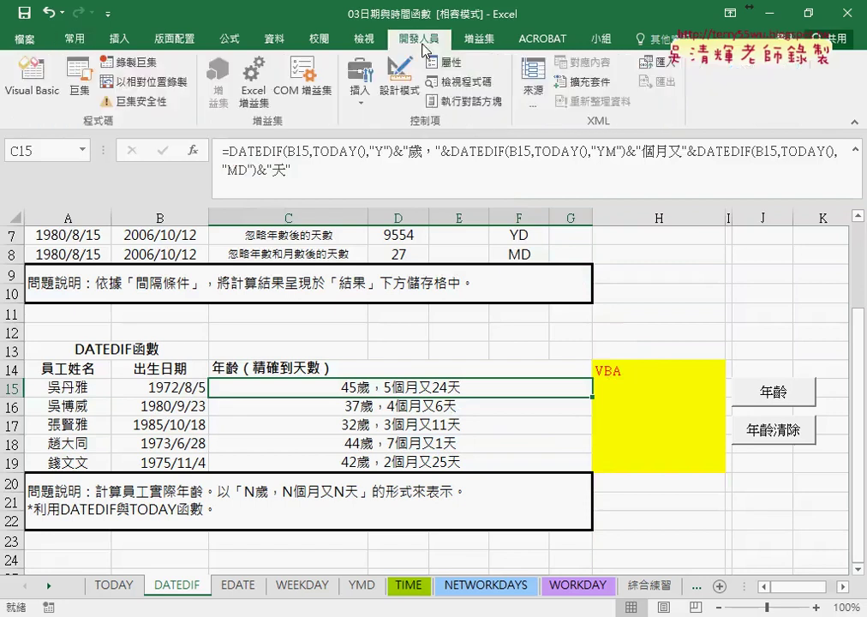
click(38, 84)
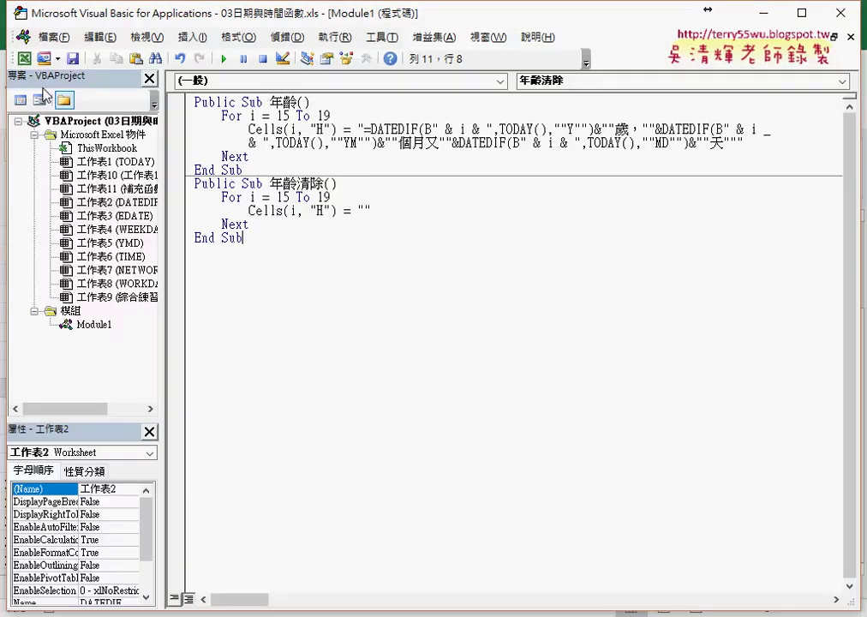
click(91, 325)
right_click(89, 296)
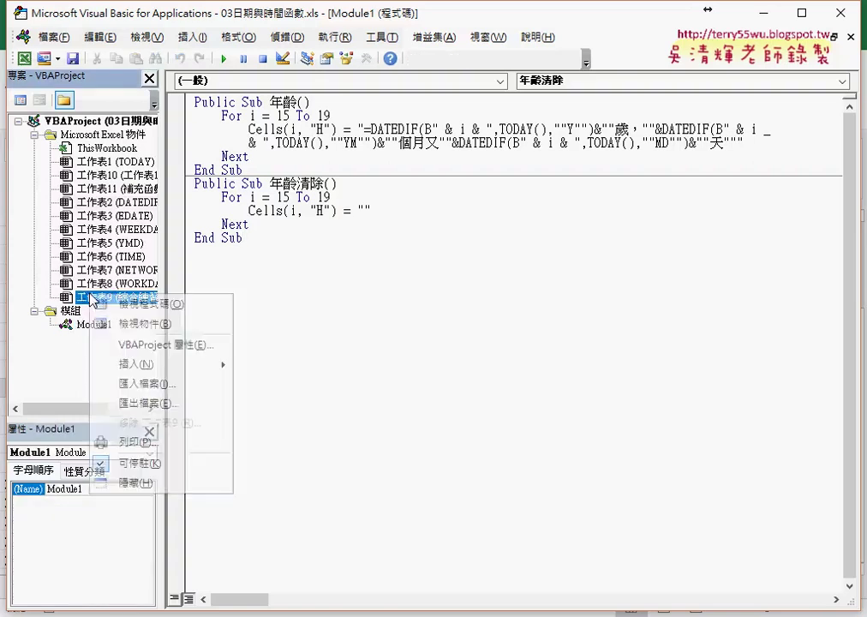
mouse_move(171, 364)
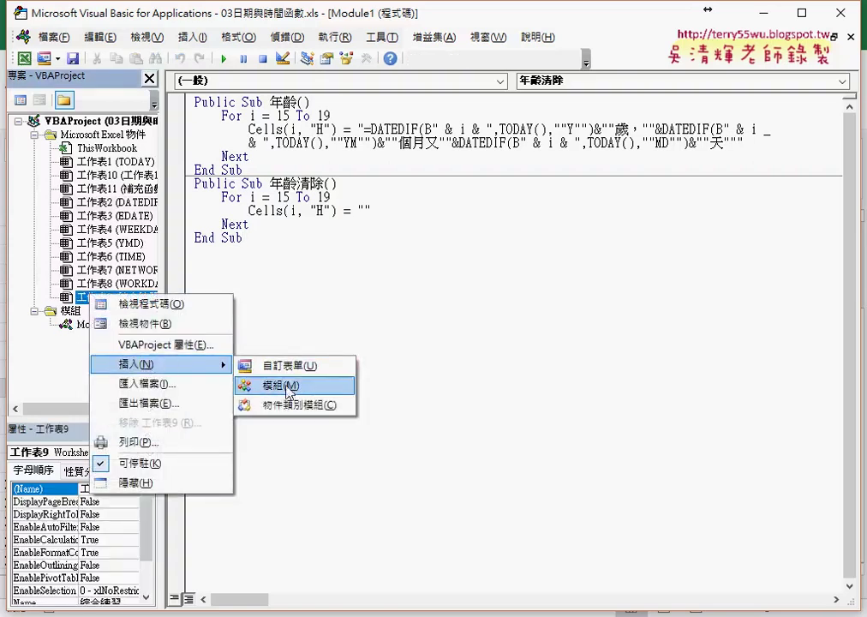
click(70, 331)
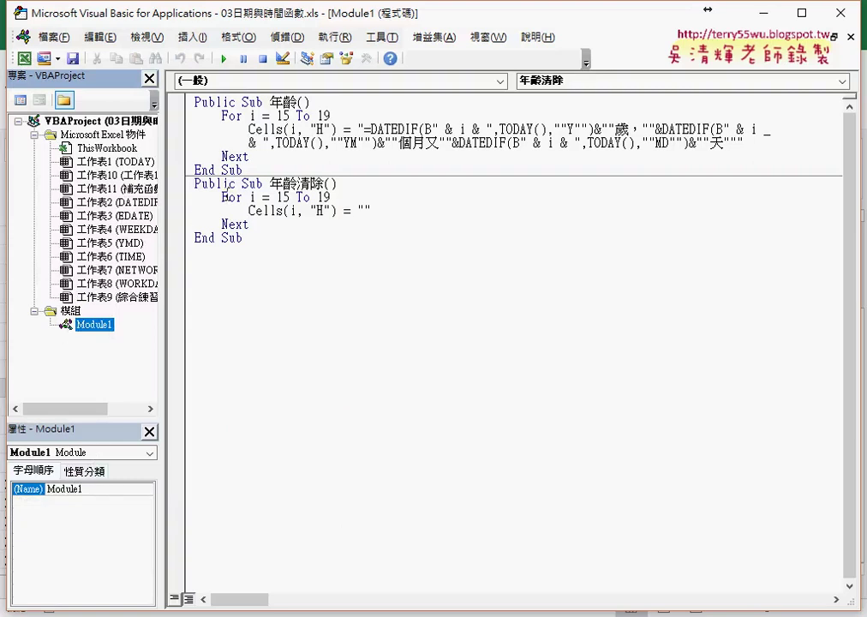
double_click(105, 328)
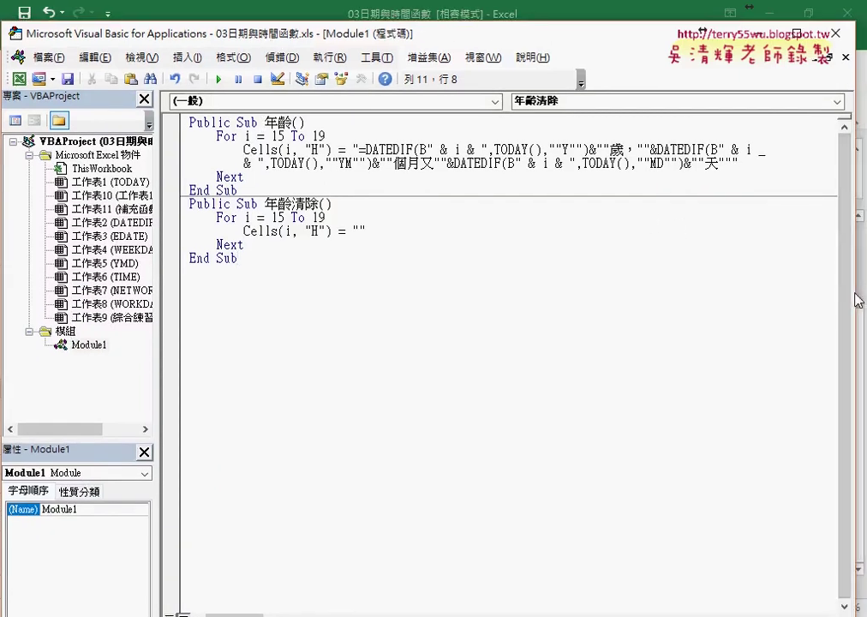
Step: Delete the DATEDIF Cells statement inside 年齡's loop, leaving a blank line
drag(856, 299, 668, 300)
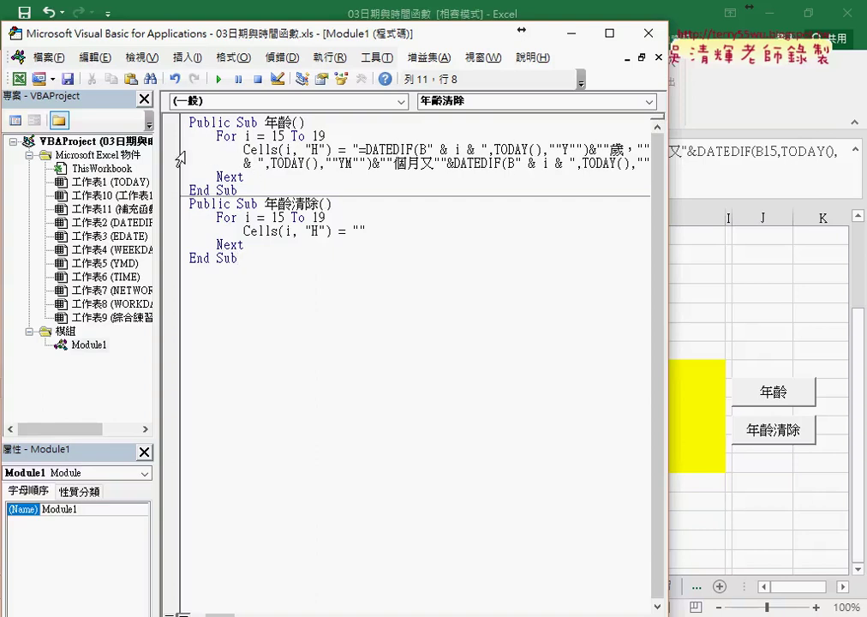
drag(181, 149, 181, 164)
key(Delete)
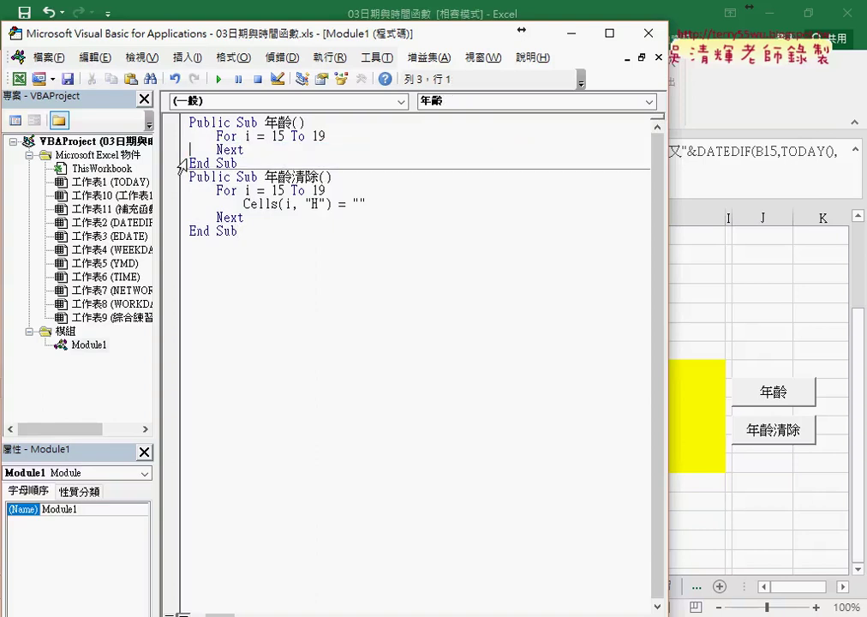
key(Return)
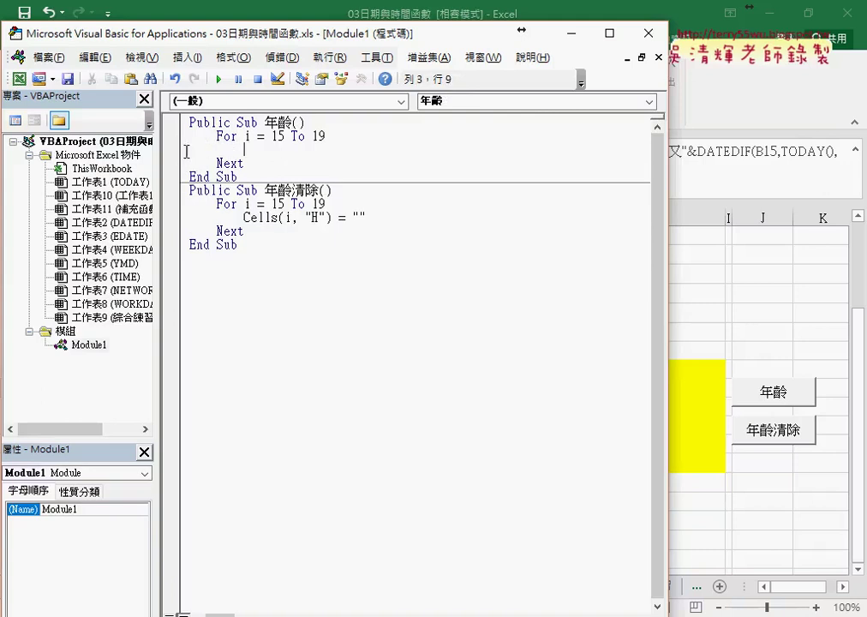
Step: Highlight the loop bounds 15 and 19, then switch to the Excel sheet
drag(271, 137, 312, 137)
drag(344, 40, 482, 37)
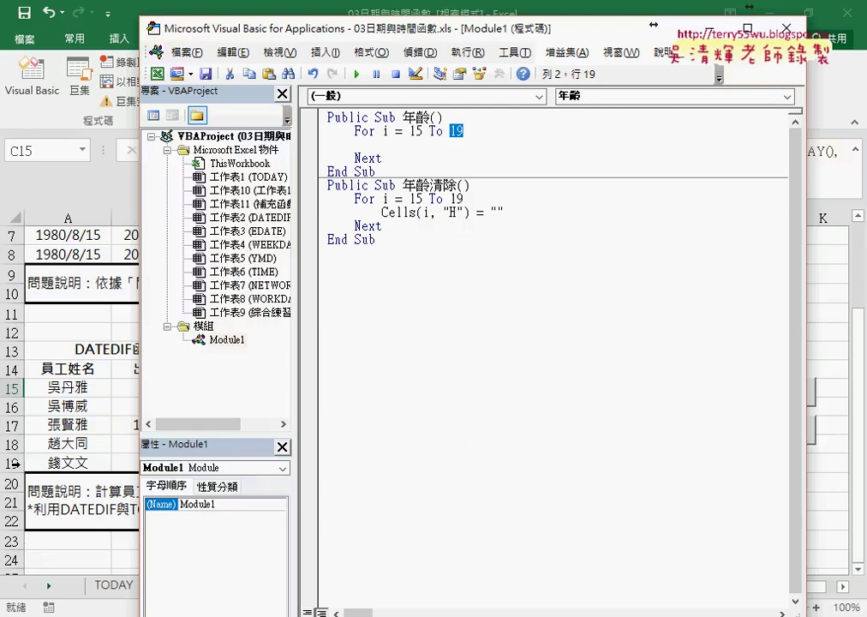
click(77, 373)
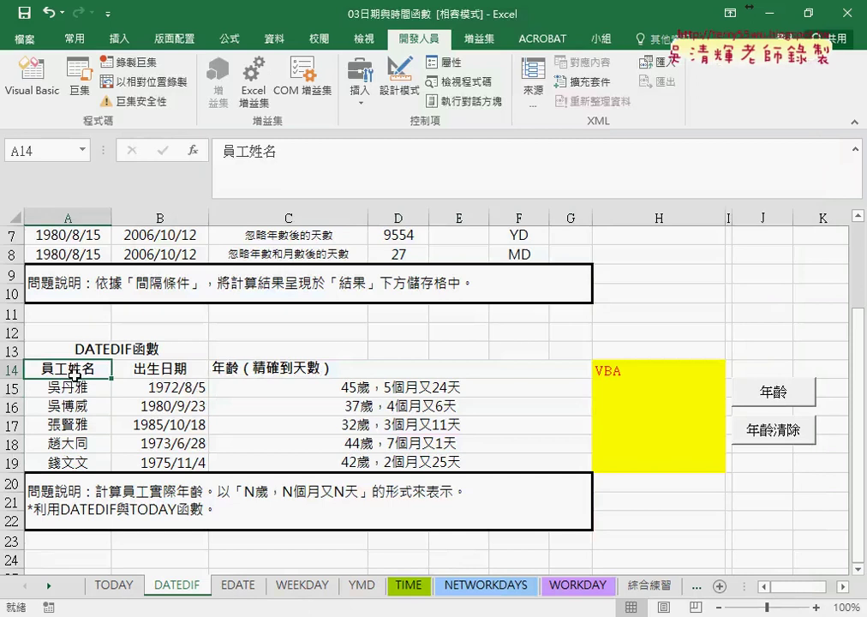
Step: Insert cells at row 20, shifting the note box below the table down
key(ctrl+Down)
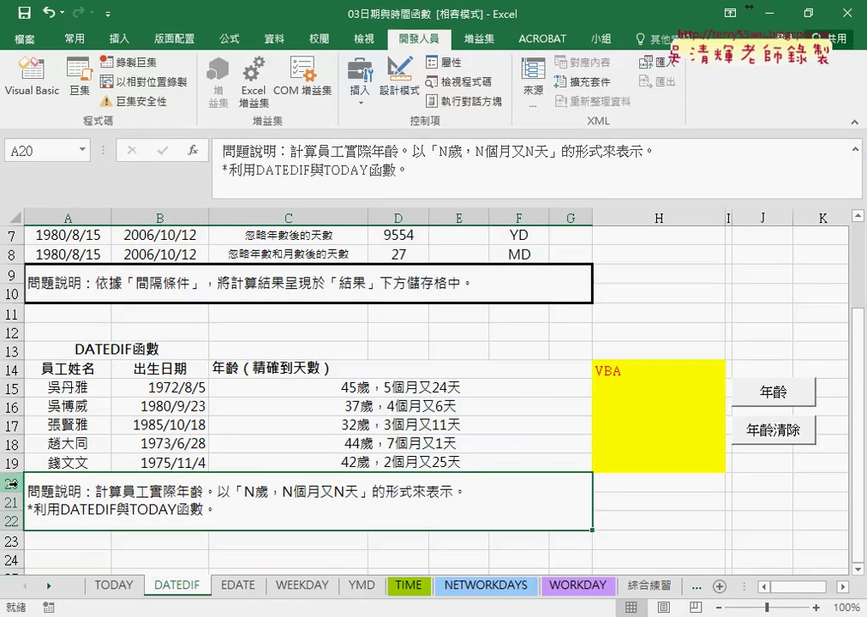
click(12, 482)
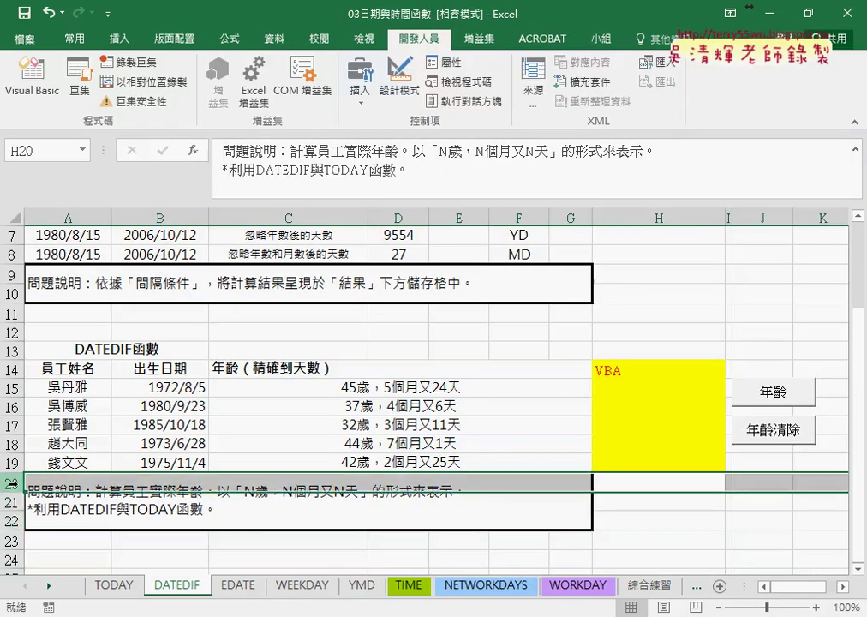
drag(12, 482, 12, 483)
right_click(52, 490)
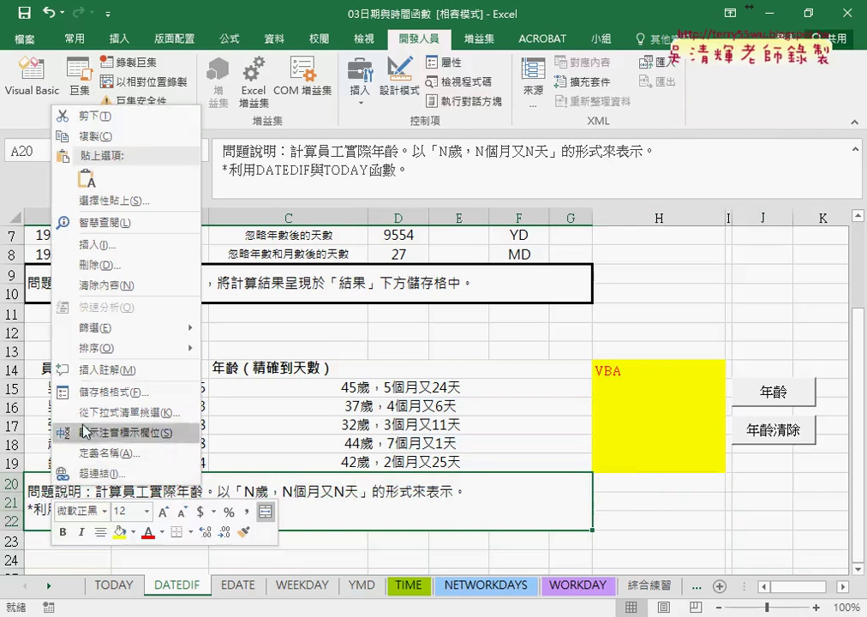
click(139, 246)
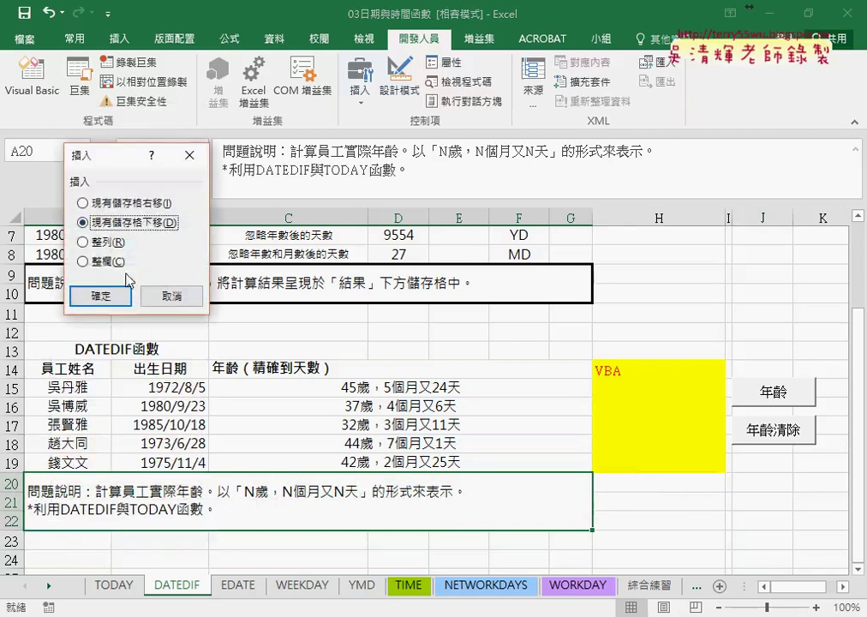
click(105, 295)
click(91, 497)
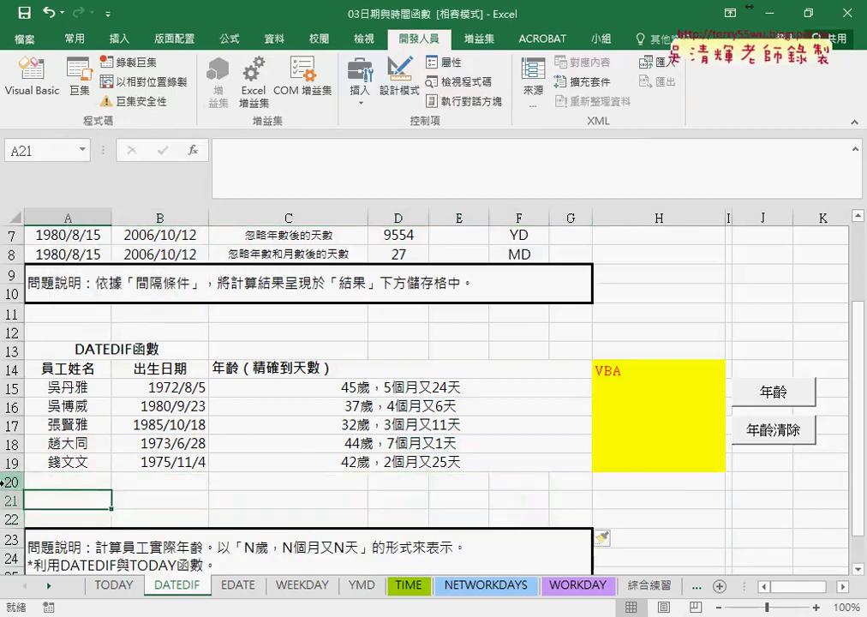
click(5, 482)
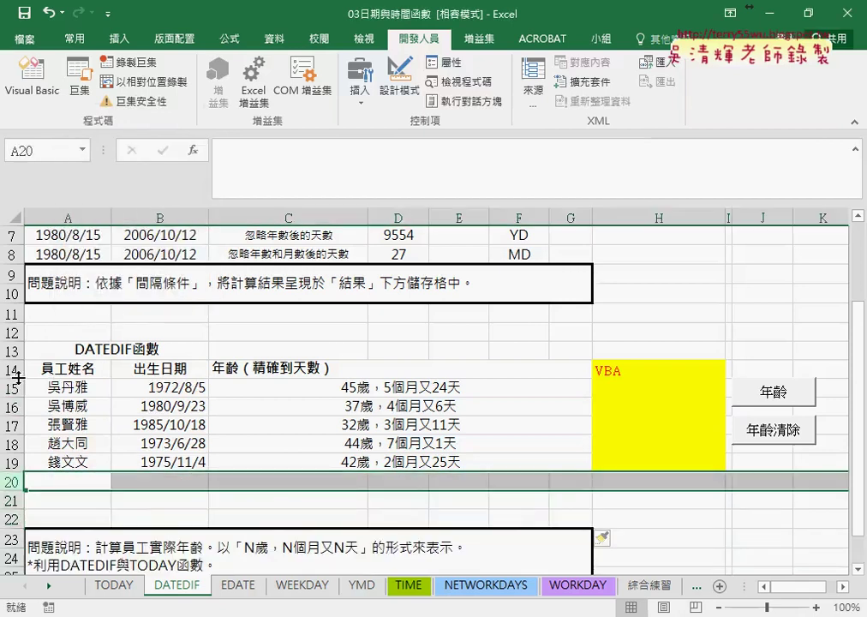
Step: Jump from A14 to the last employee name, then bring the VBA editor back
click(60, 370)
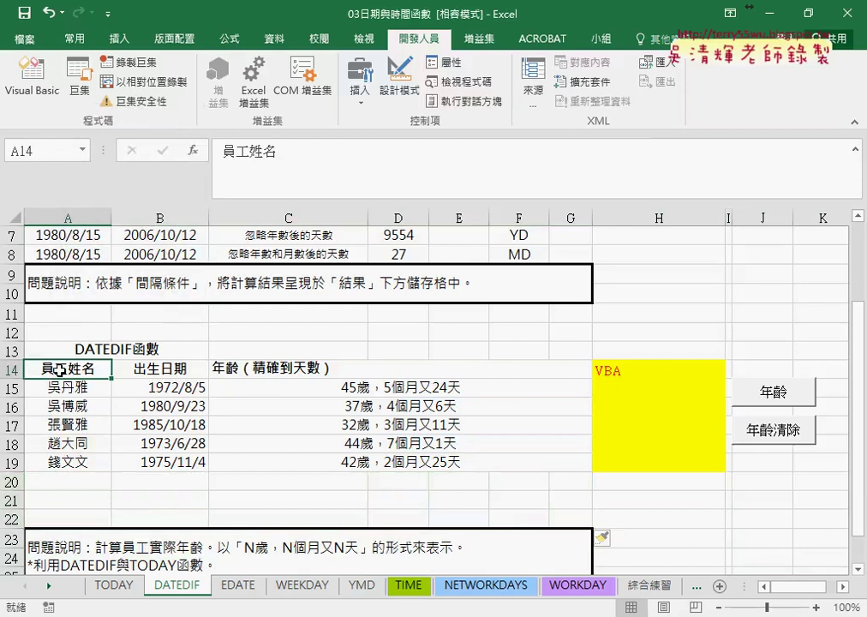
key(ctrl+Down)
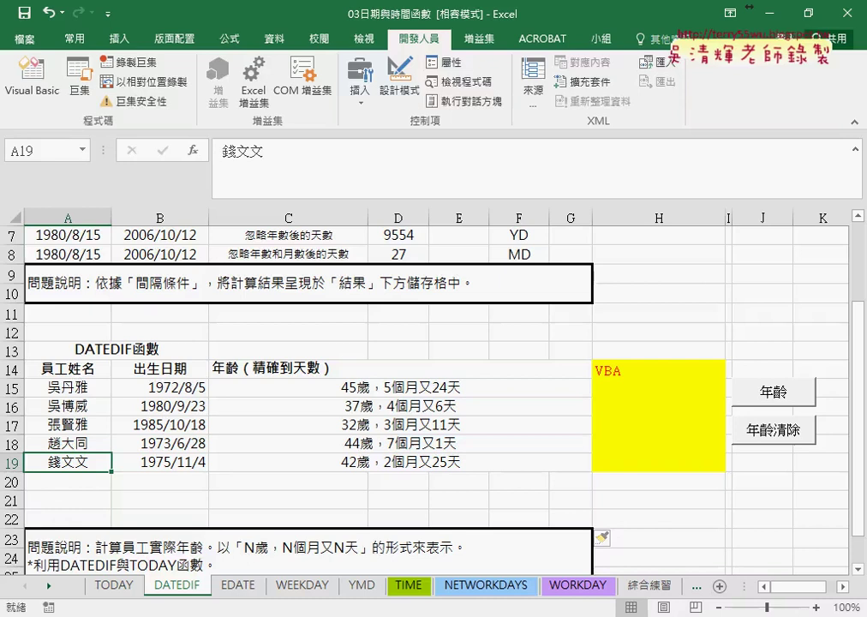
click(522, 499)
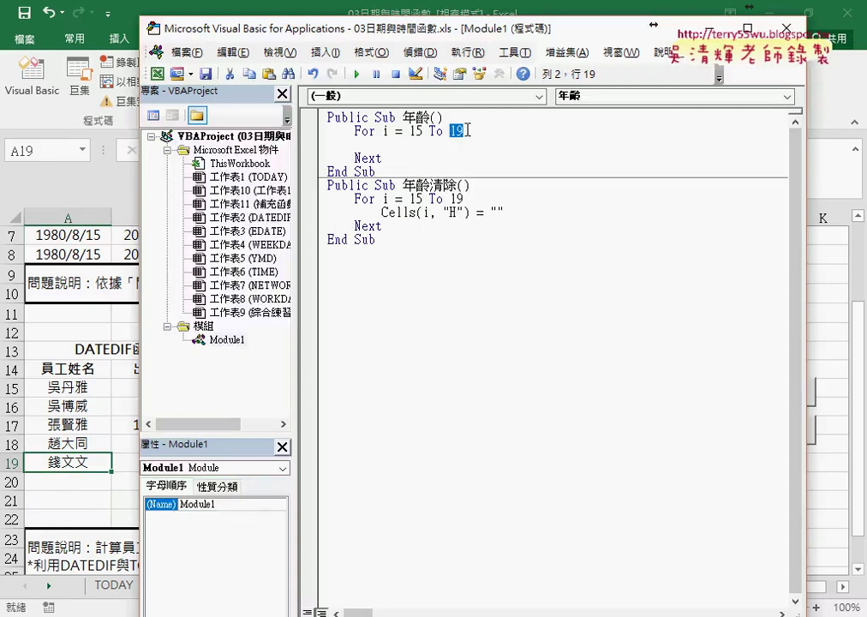
Step: Change the loop's end value to Range("A14").End(xlDown).Row
text(range(")
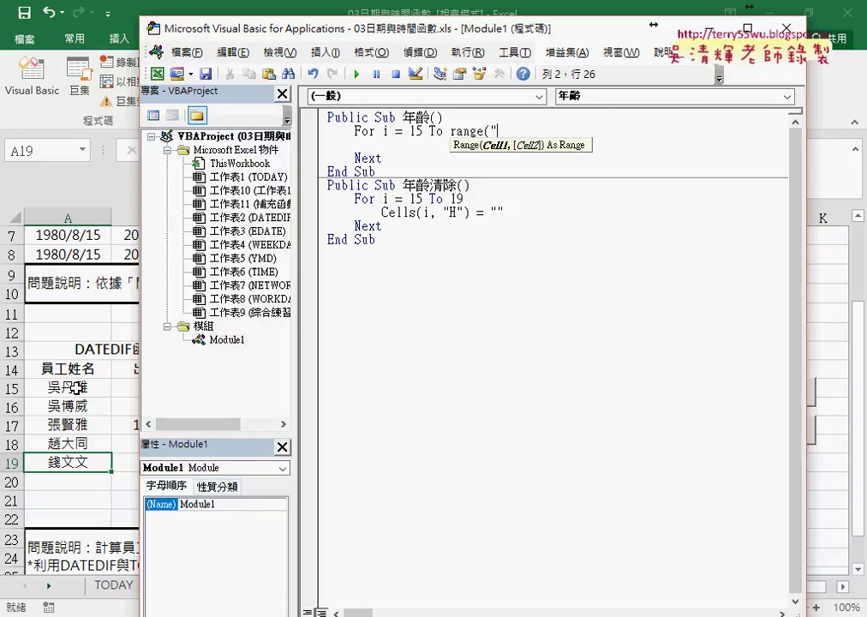
text(A14").)
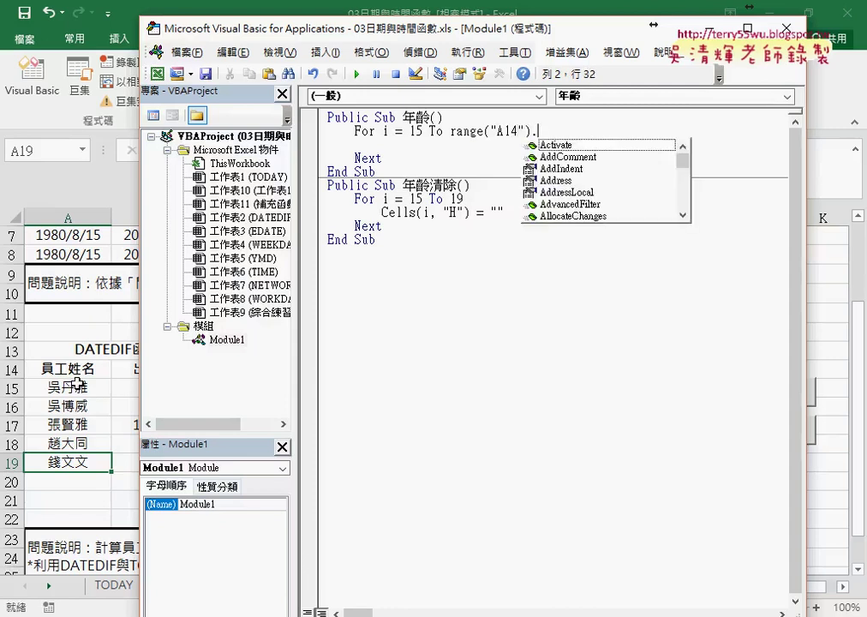
text(E)
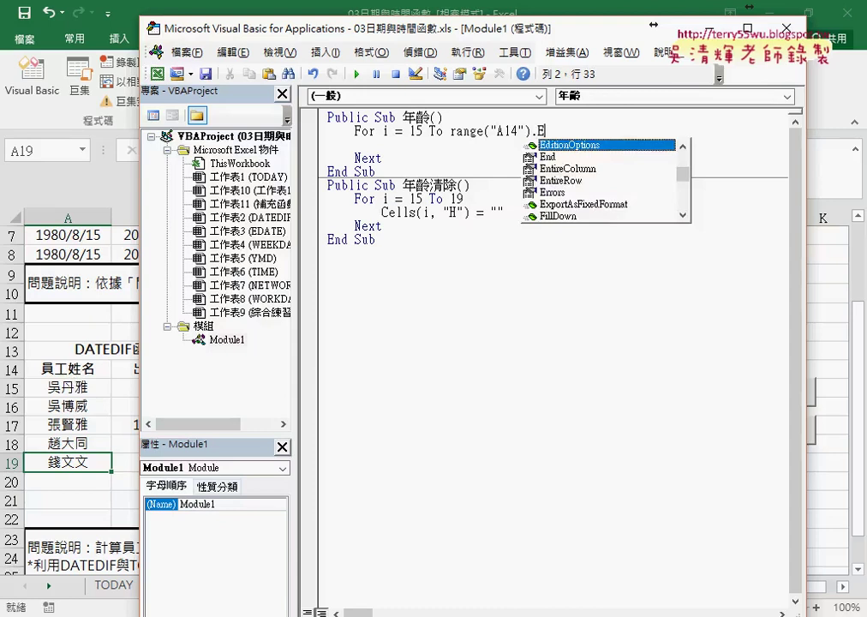
text(n)
key(Tab)
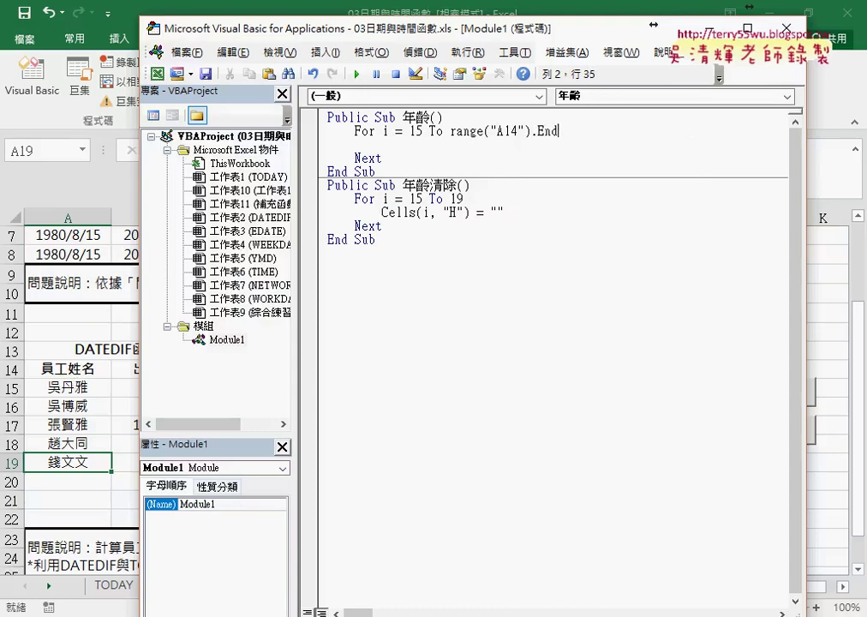
text(()
key(Down)
key(Down)
key(Up)
key(Up)
key(space)
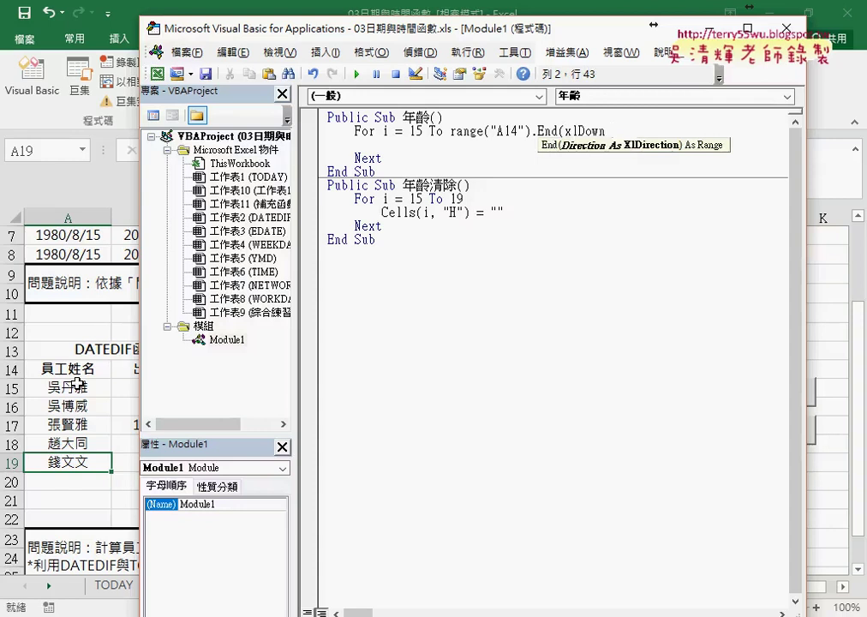
text().)
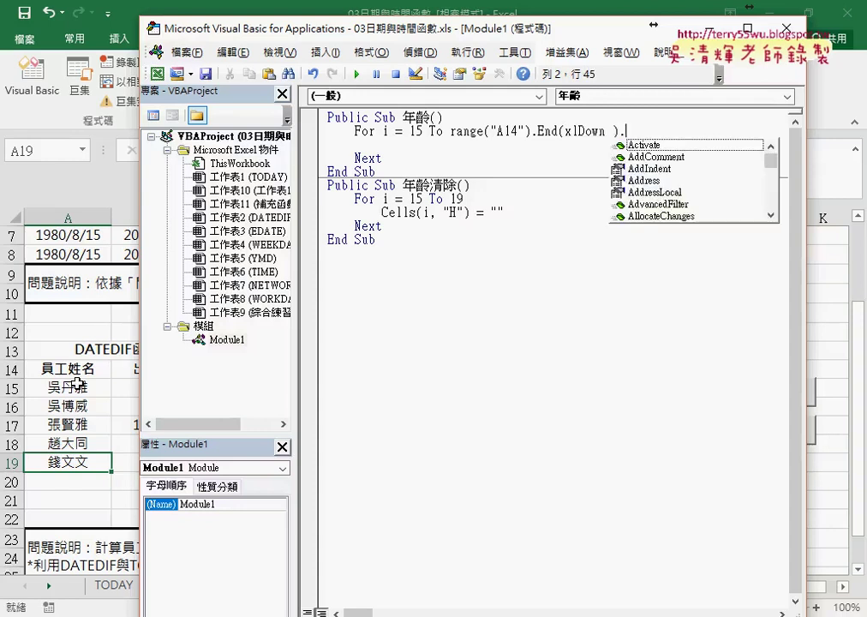
text(row)
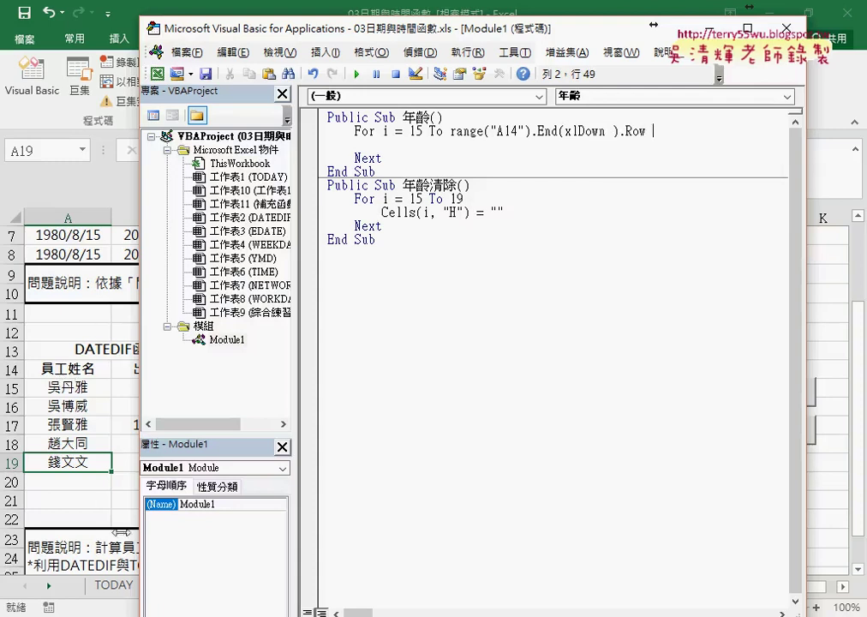
Step: Highlight the new end-row expression, then check on the sheet where the list below A14 ends
click(496, 292)
drag(643, 132, 450, 132)
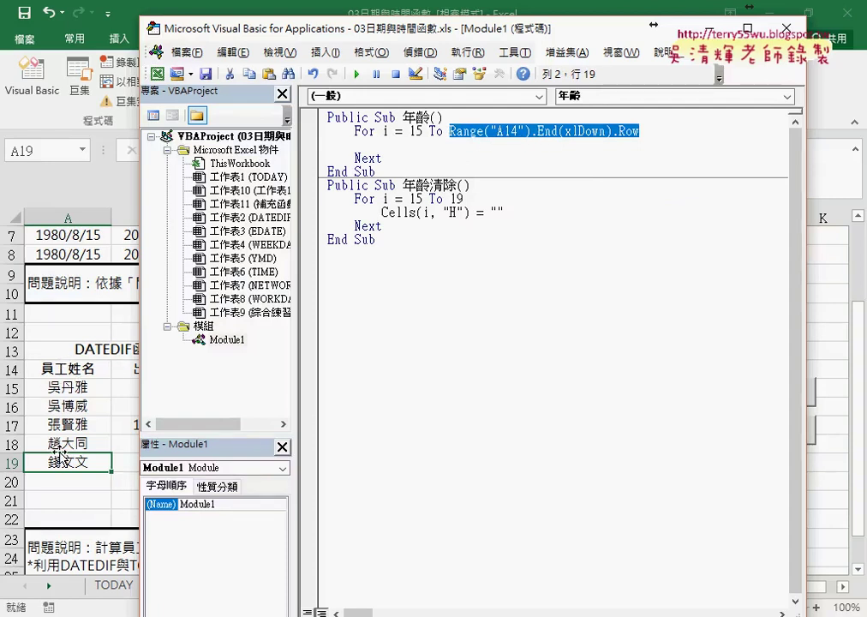
click(82, 370)
key(ctrl+Down)
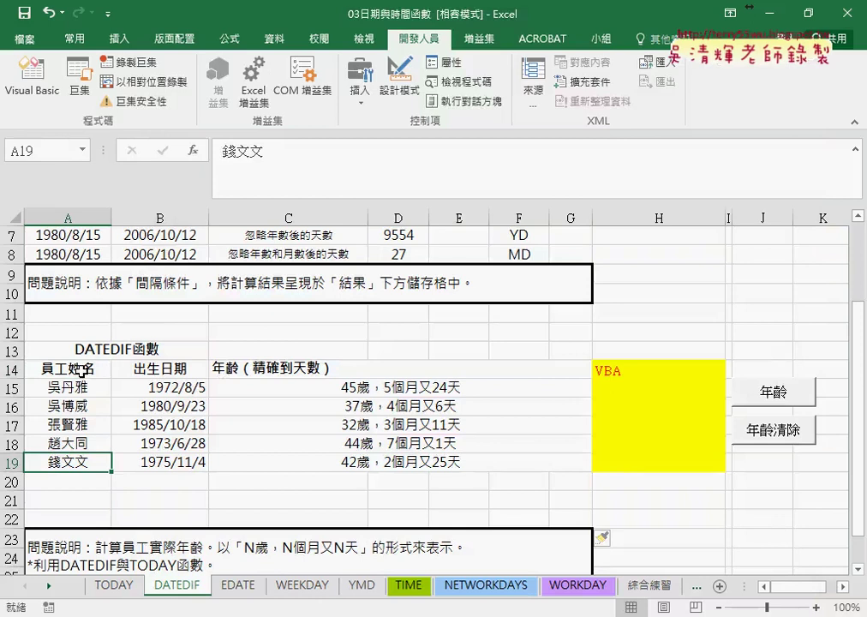
Step: Switch from Excel back to the VBA editor with Module1's code
key(alt+Tab)
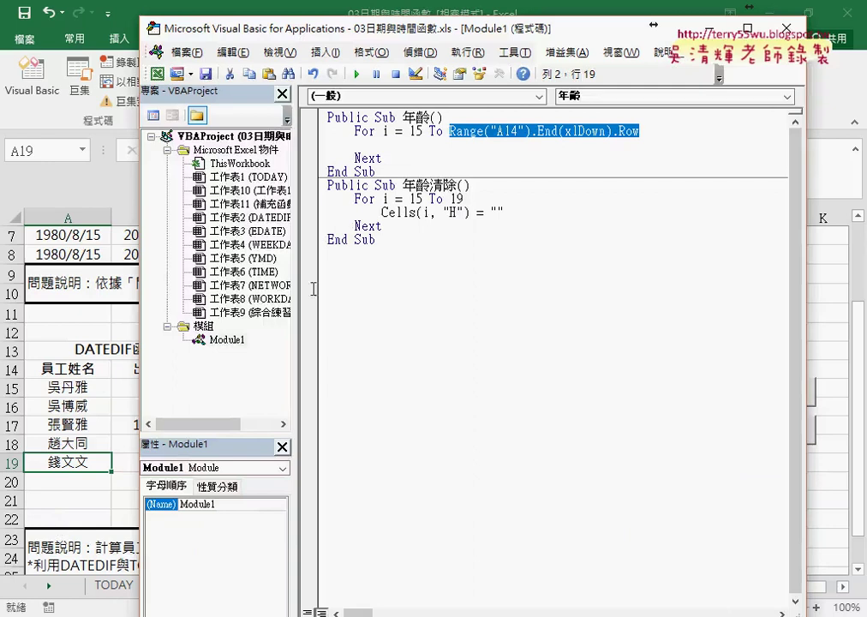
Step: Narrow and shift the editor window so column H of the worksheet shows beside the code
click(400, 142)
click(377, 144)
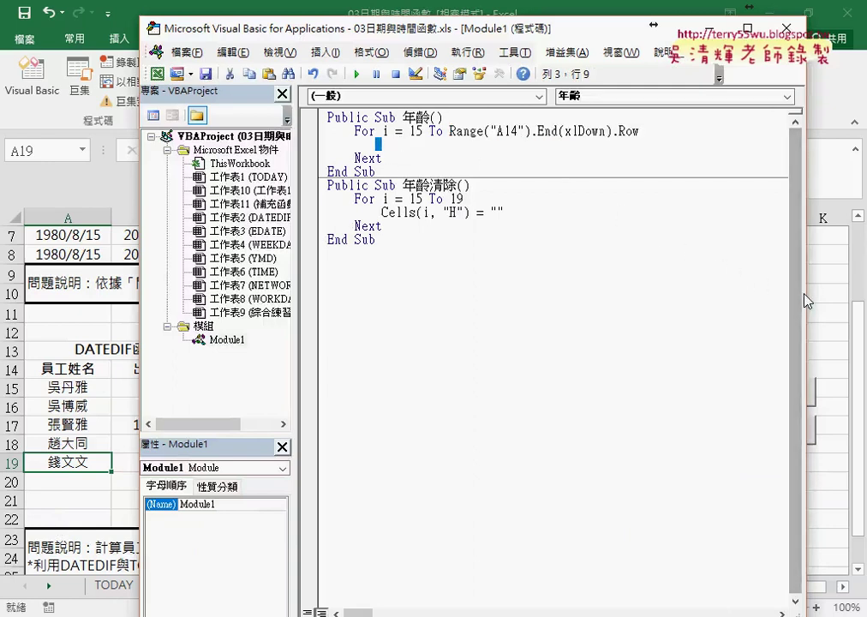
drag(806, 299, 588, 294)
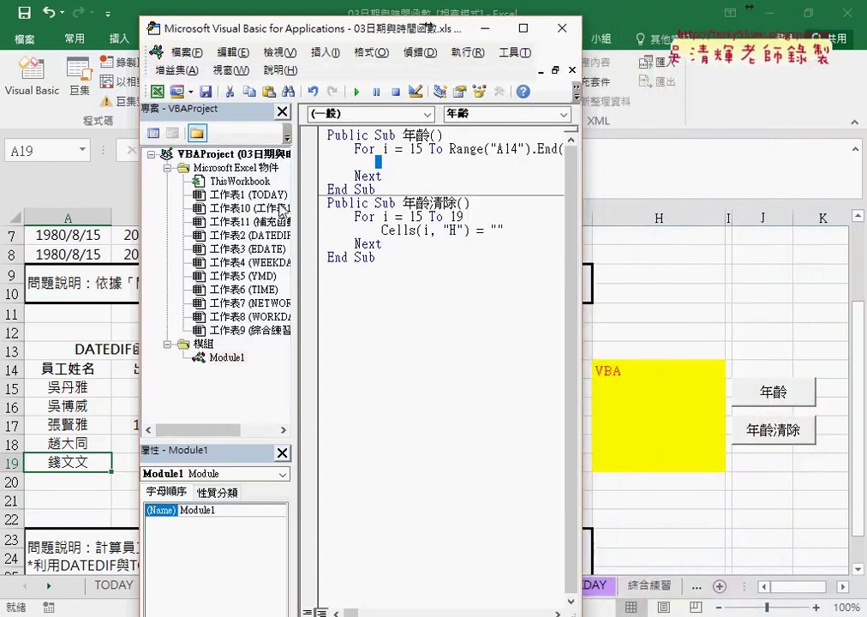
drag(283, 38, 208, 40)
Step: Write cells(i,"H")="" inside the 年齡 loop, then select C15 to view its formula
click(324, 170)
text(ce)
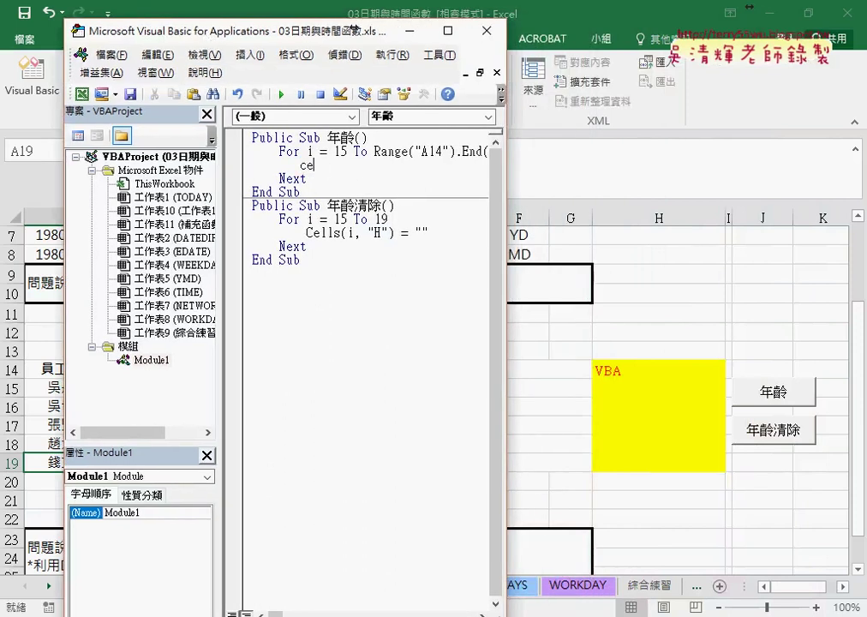
text(lls)
text(()
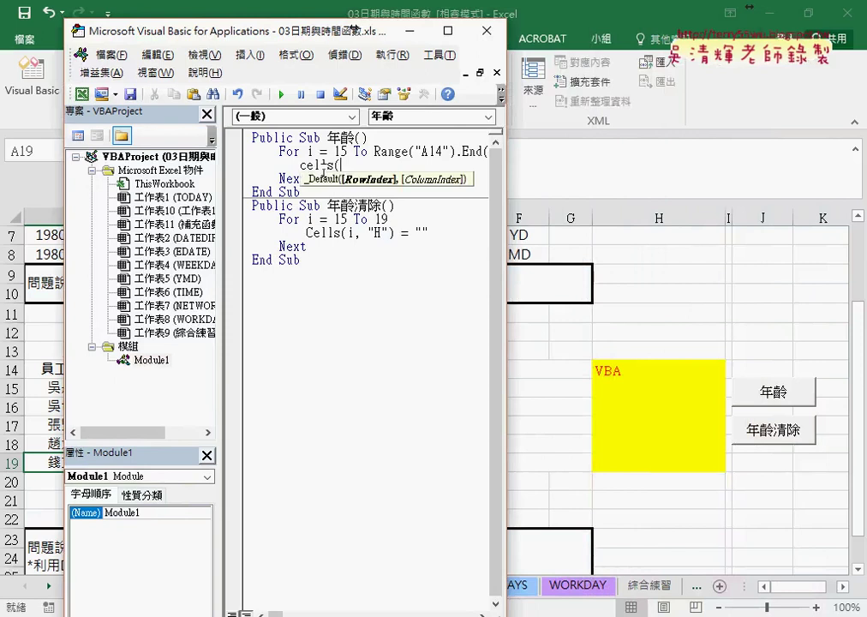
text(i)
text(,"H")
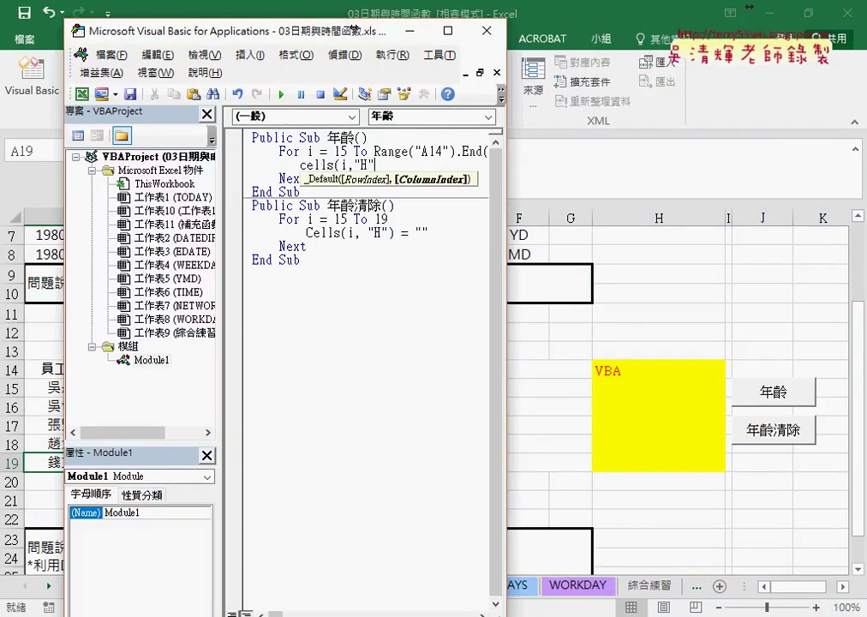
text())
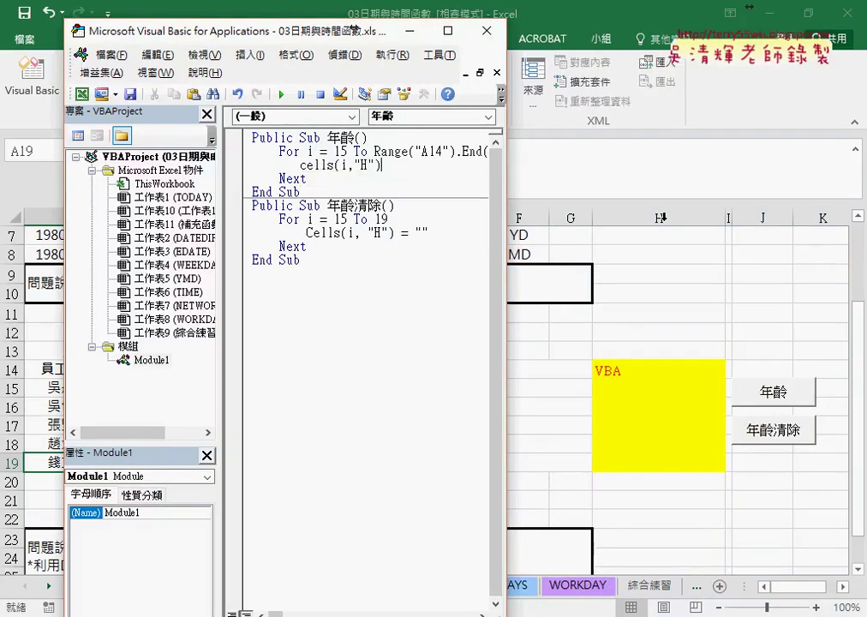
double_click(345, 166)
click(332, 151)
click(412, 382)
drag(348, 151, 333, 150)
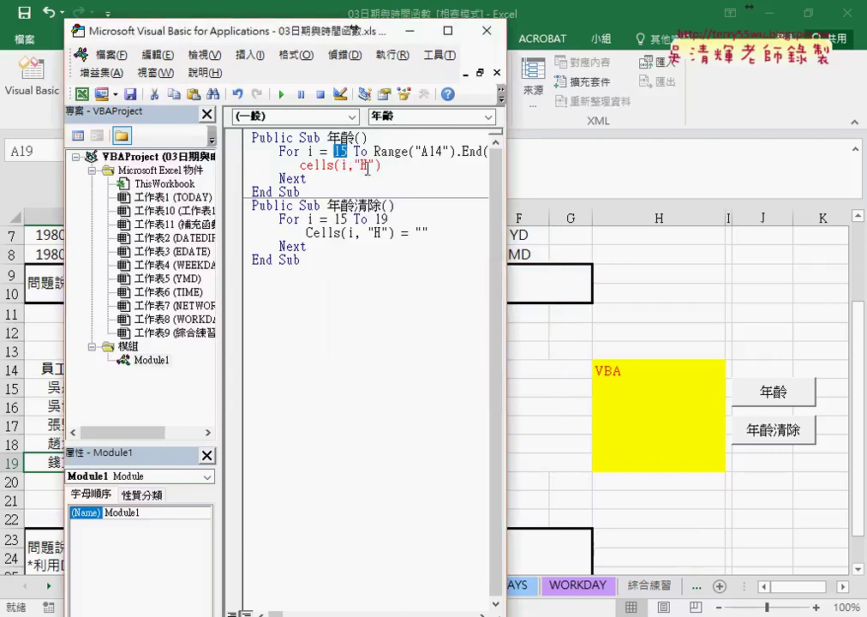
click(380, 164)
text(=)
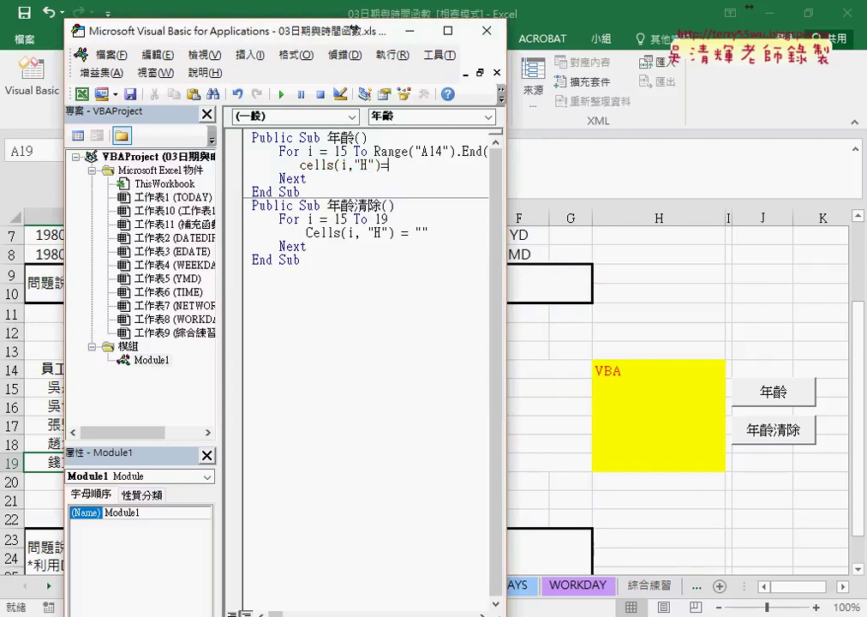
text("")
click(576, 374)
click(458, 387)
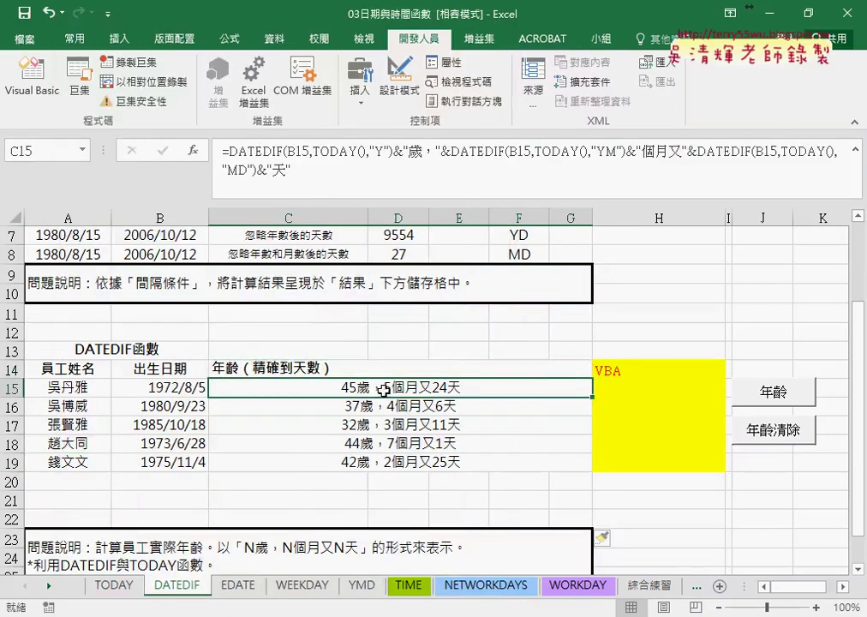
Step: Copy C15's DATEDIF formula text from the formula bar, leaving the cell unchanged
click(317, 169)
right_click(271, 166)
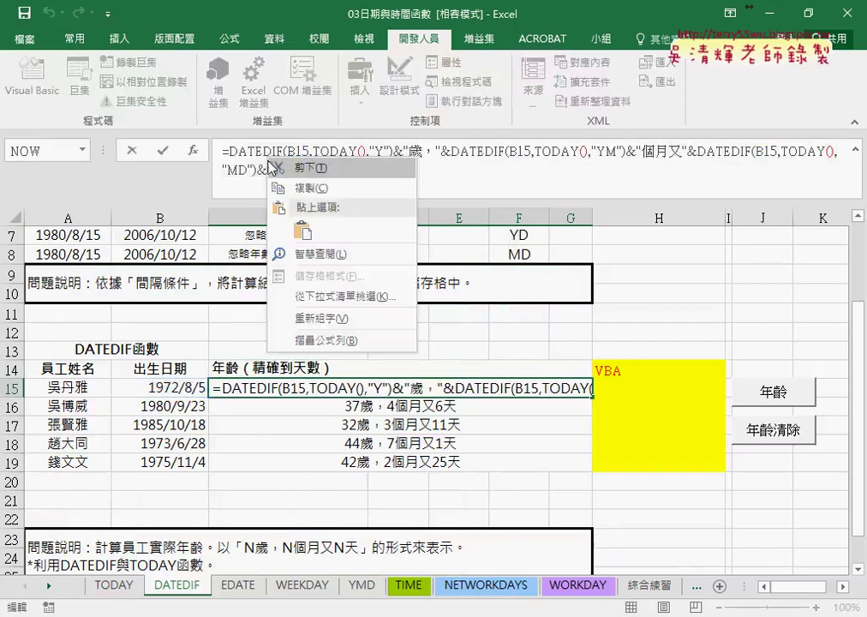
click(312, 187)
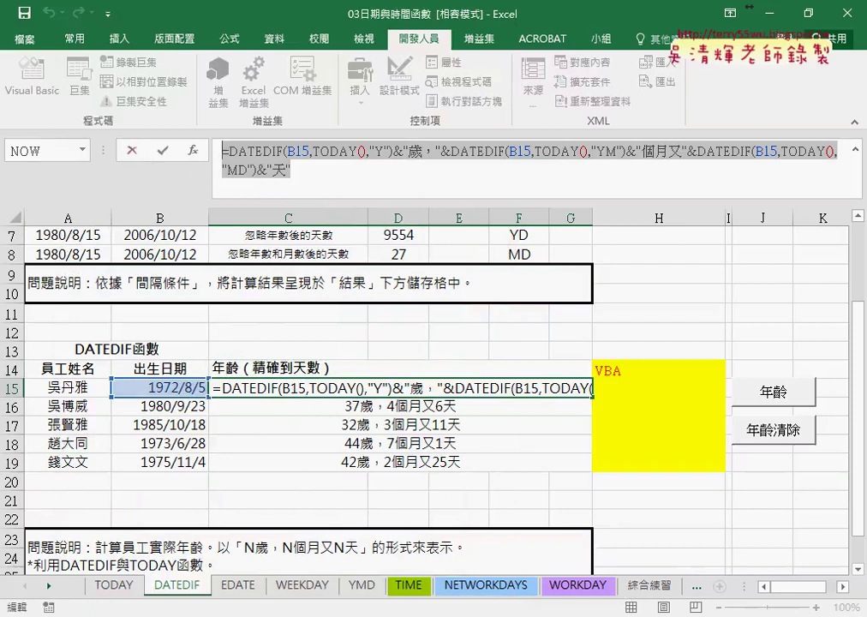
click(526, 566)
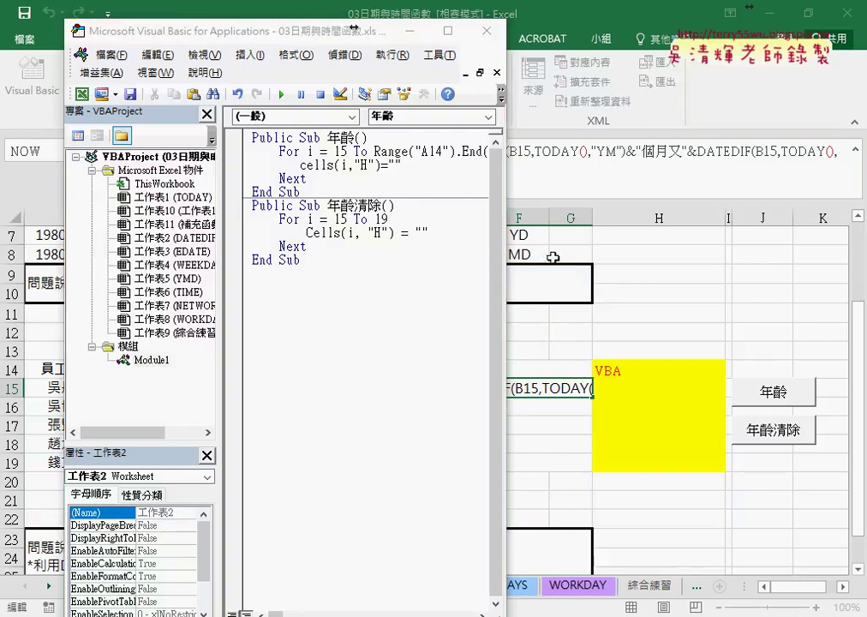
click(615, 253)
click(130, 152)
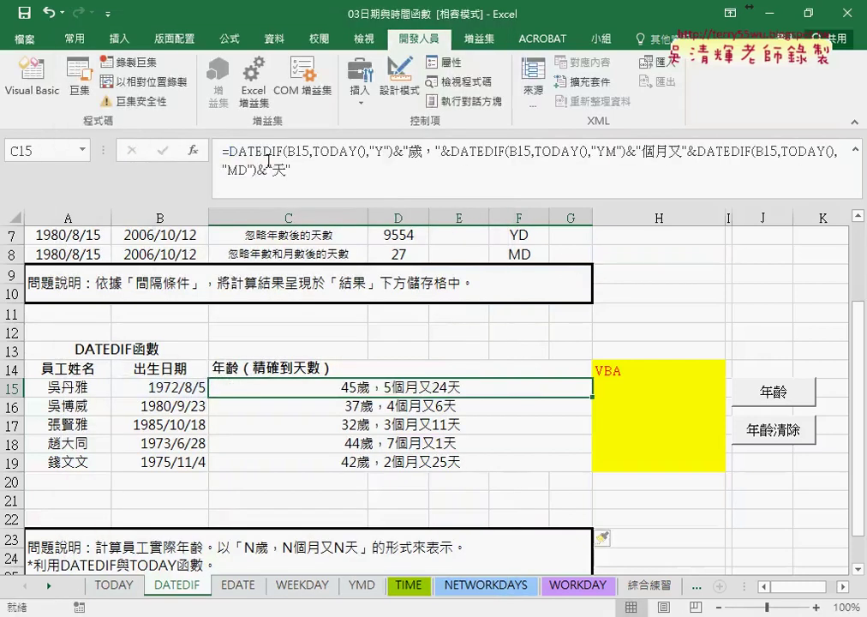
click(261, 170)
drag(261, 169, 221, 151)
right_click(249, 157)
click(272, 187)
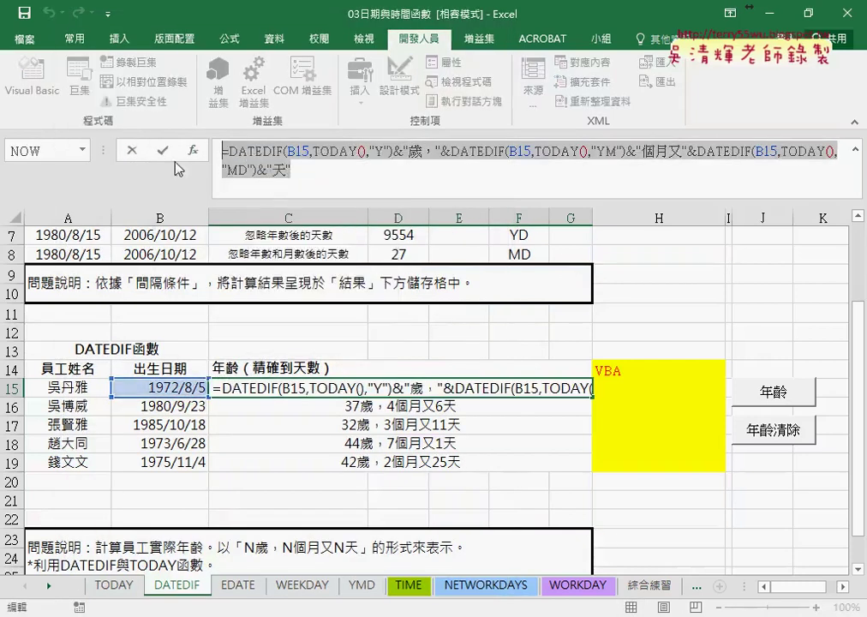
click(130, 149)
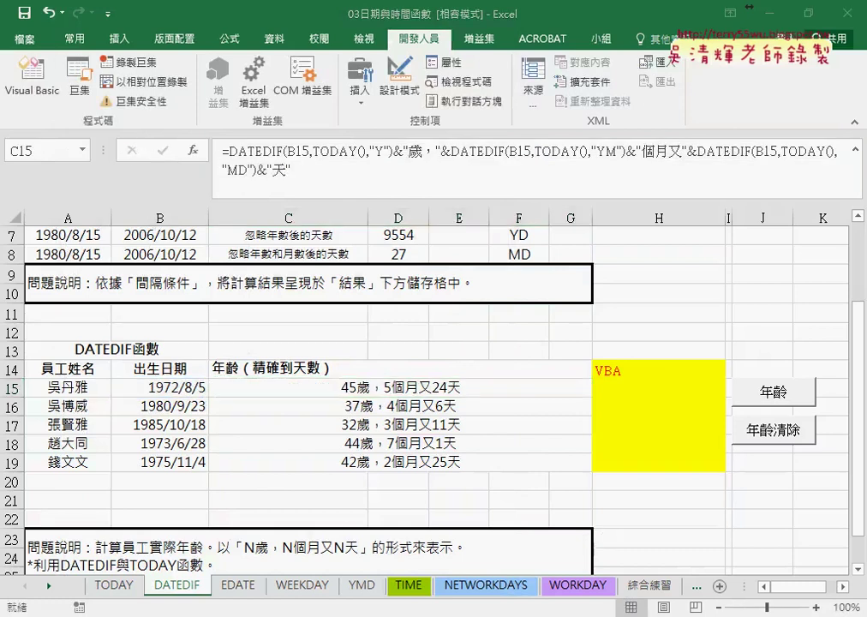
Step: Paste the formula between the quotes of cells(i,"H")="", then consult the 程式碼.docx conversion notes
click(532, 513)
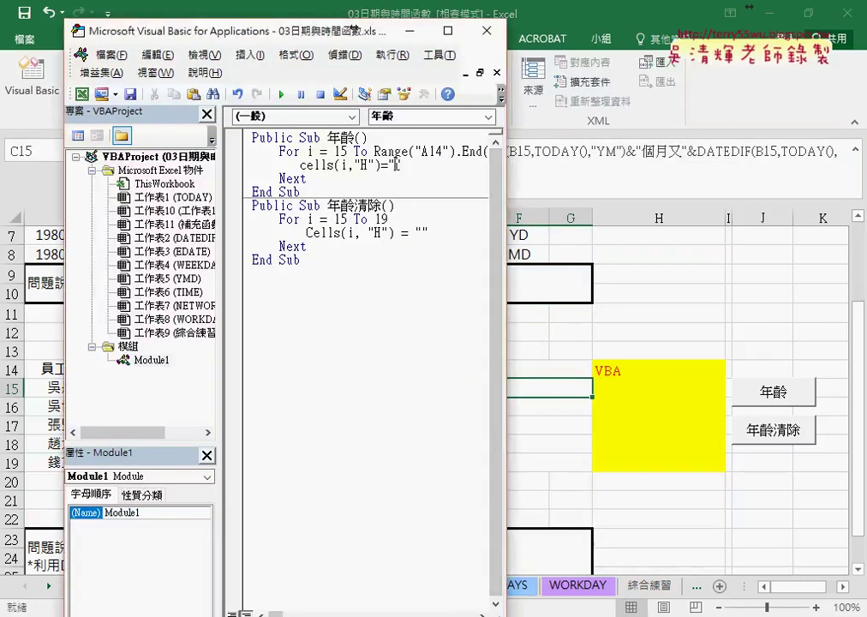
right_click(365, 152)
click(403, 164)
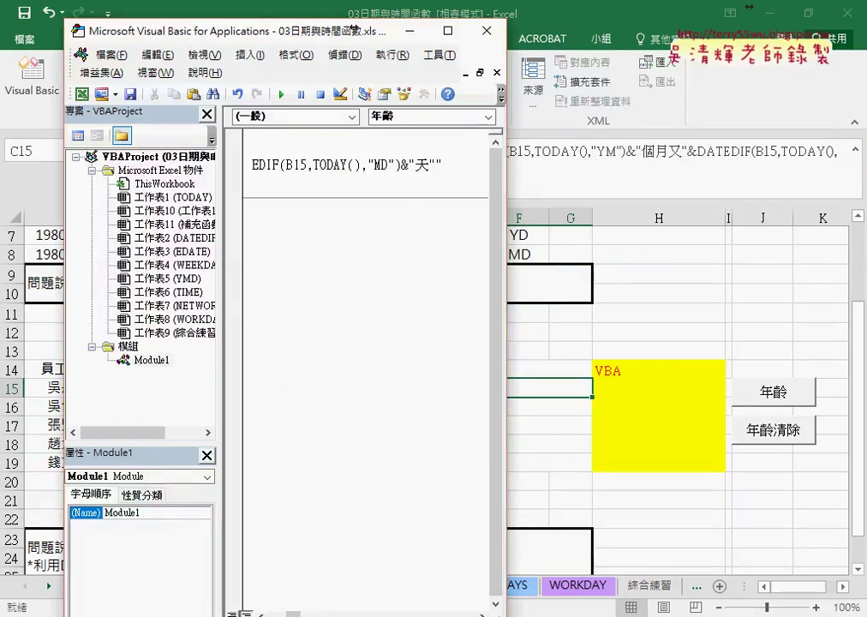
click(226, 572)
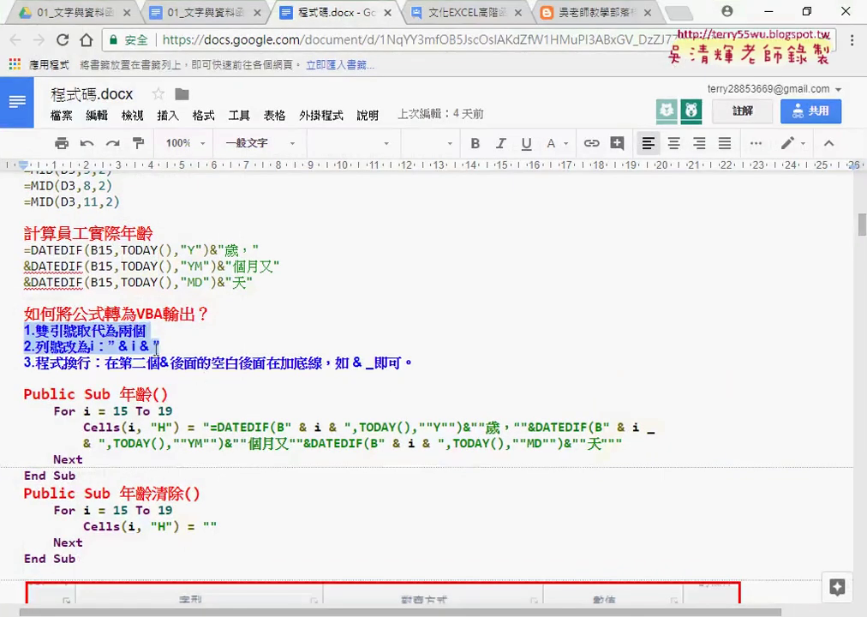
click(150, 330)
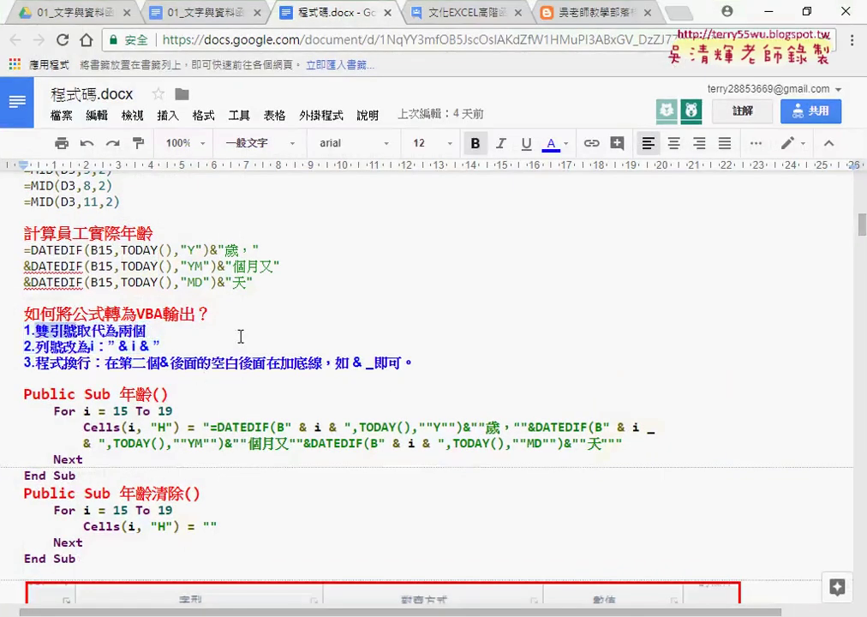
click(768, 12)
Step: Maximize the editor, retype the opening as ="=, and inspect the quotes around =DATEDIF, Y and 歲
click(447, 30)
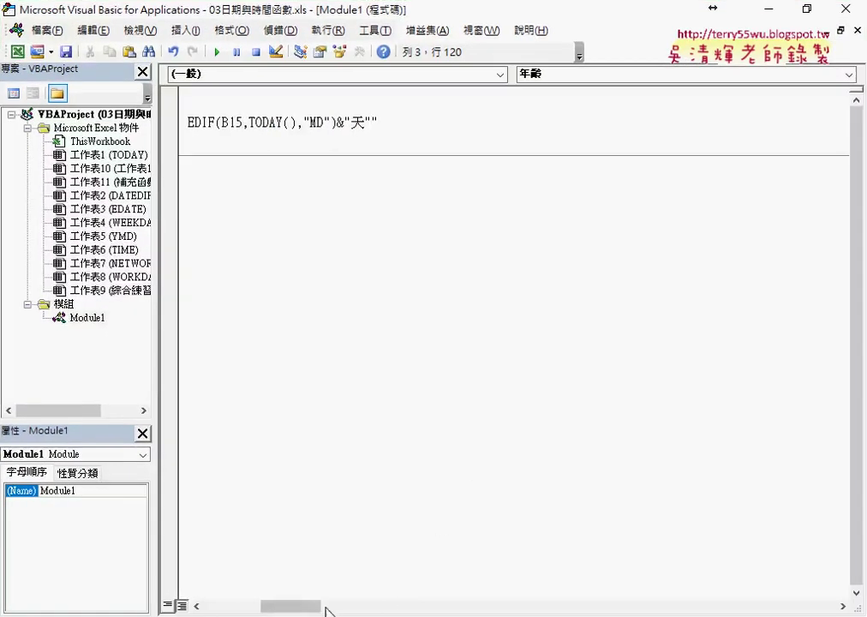
drag(358, 609, 256, 610)
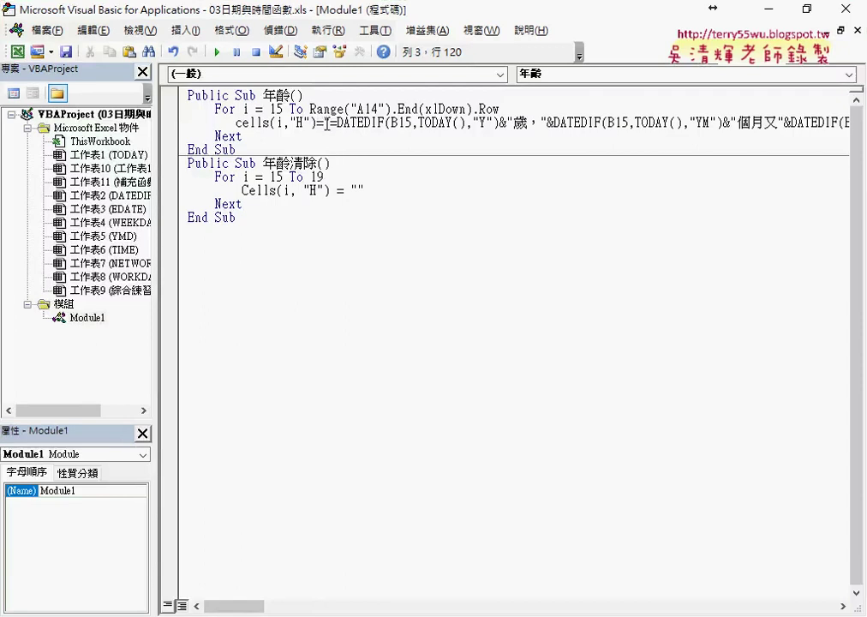
drag(324, 123, 332, 122)
text(="=)
drag(539, 122, 546, 122)
drag(323, 123, 332, 122)
drag(505, 123, 513, 122)
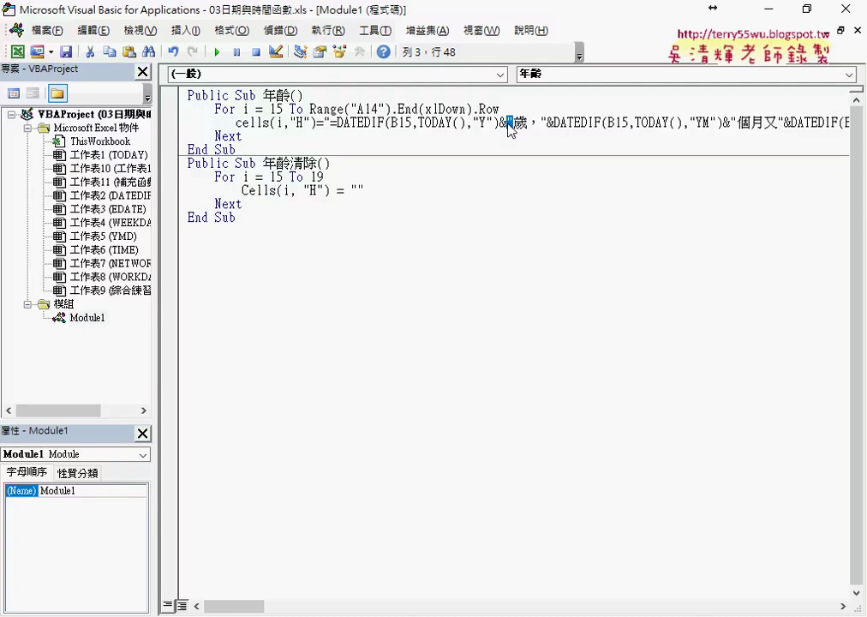
Step: Undo and re-paste the DATEDIF formula, then scroll back to its =DATEDIF start
key(ctrl+z)
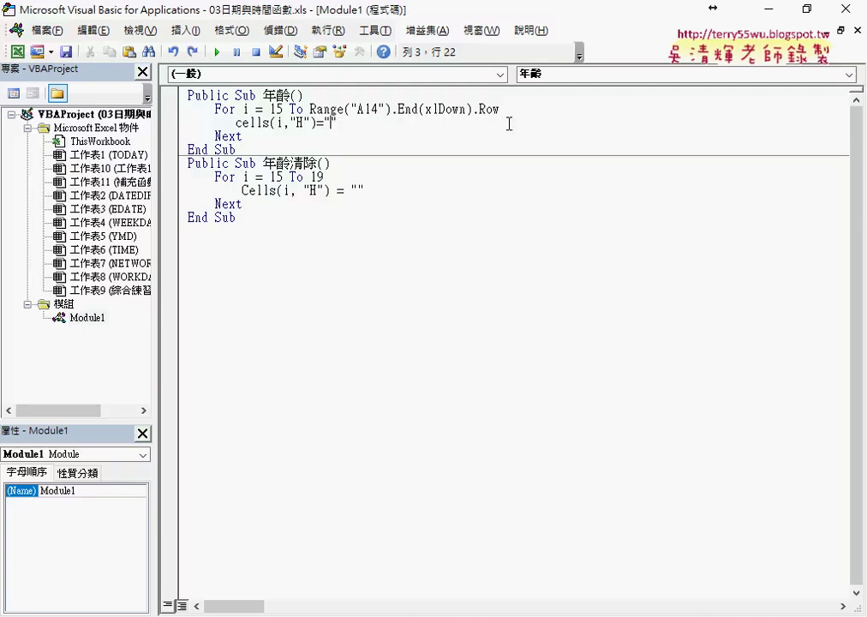
key(ctrl+v)
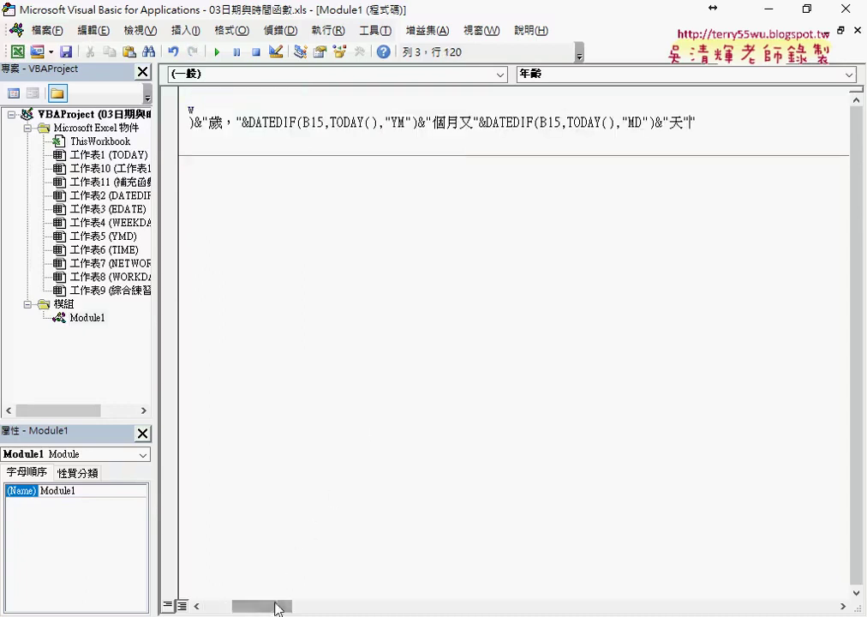
drag(277, 607, 249, 608)
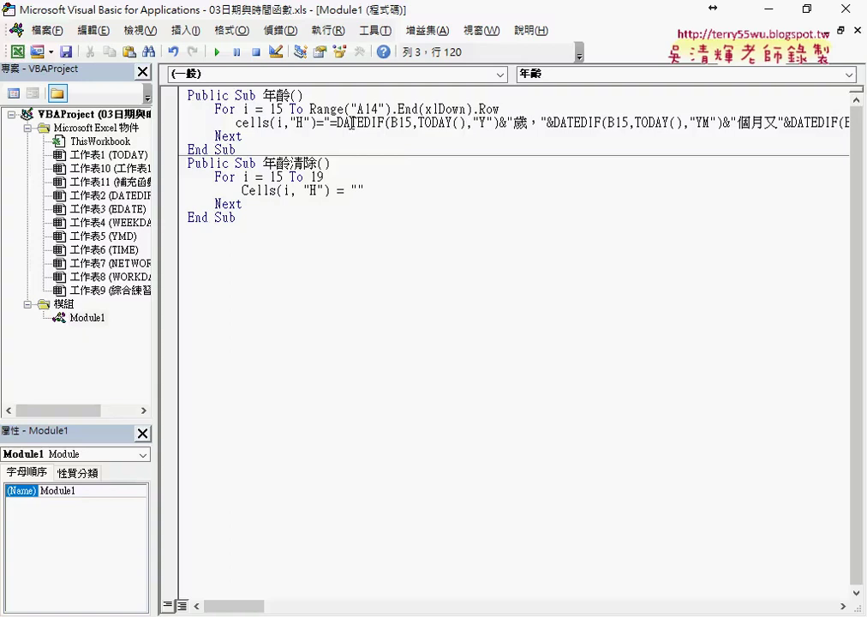
drag(330, 122, 416, 122)
Step: Double the quotes around Y and 歲， and before YM in the DATEDIF line
click(416, 122)
double_click(479, 122)
click(478, 123)
text(")
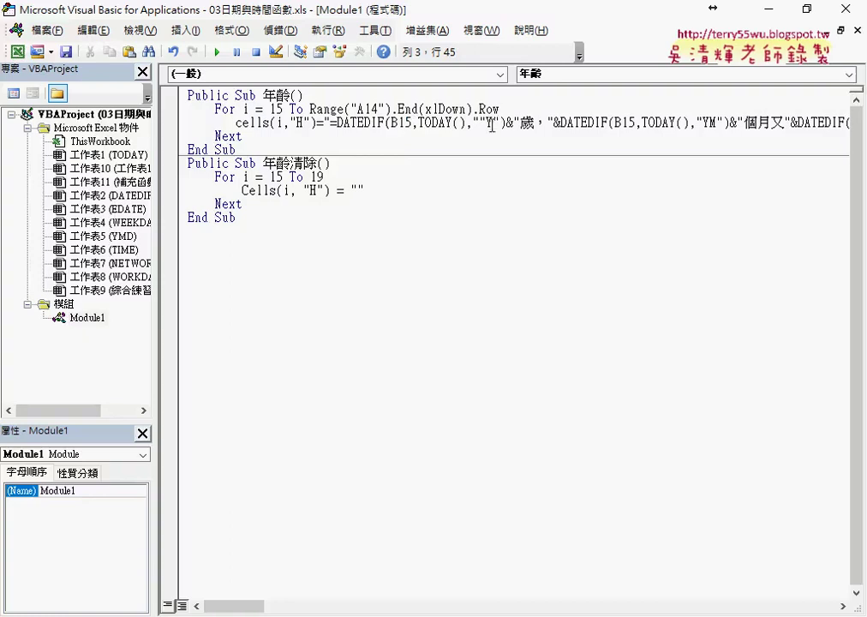
click(500, 122)
text(")
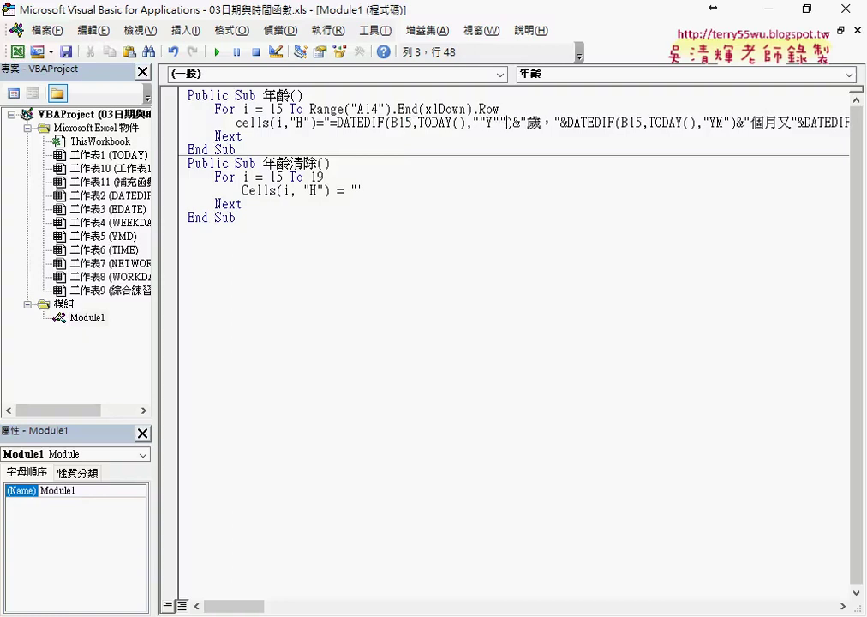
key(Right)
key(Right)
key(Right)
text(")
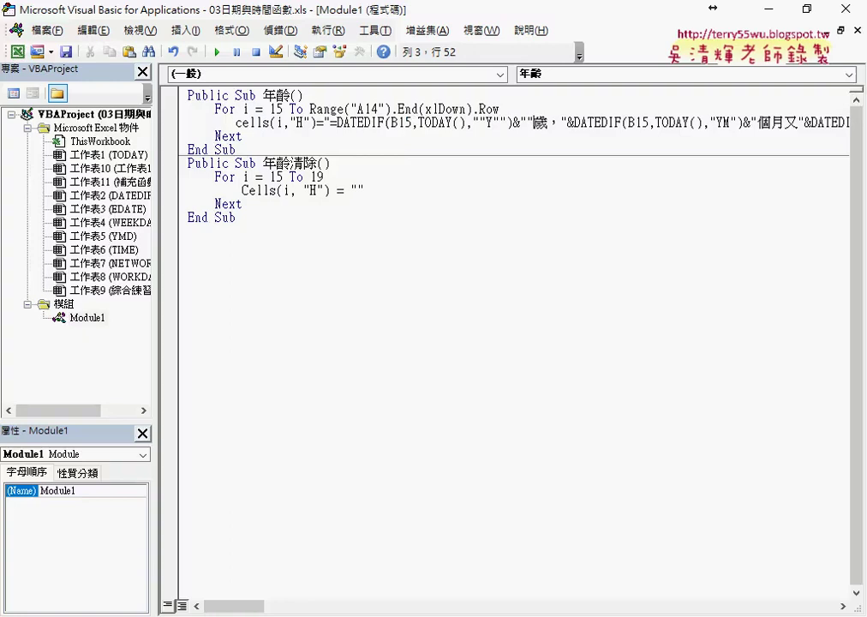
click(568, 122)
text(")
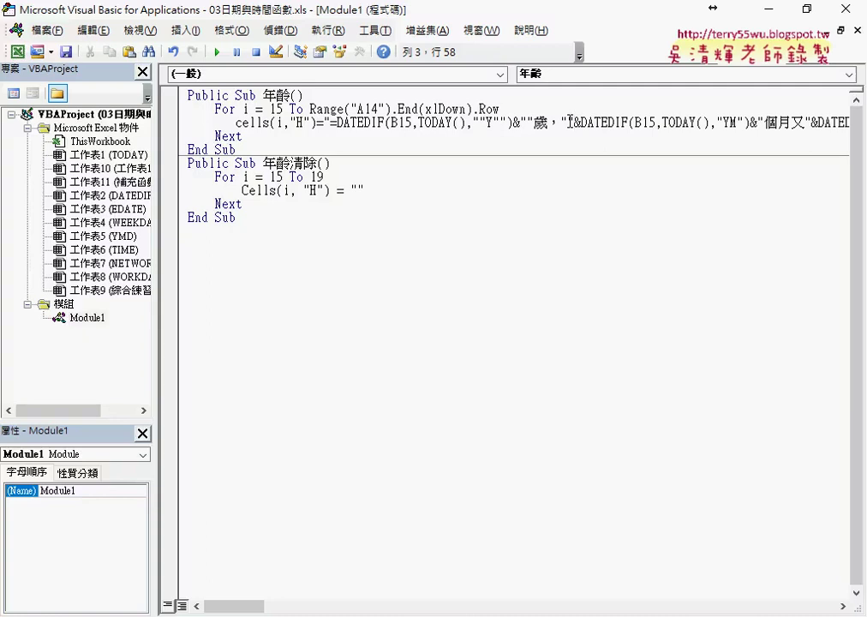
click(716, 122)
text(")
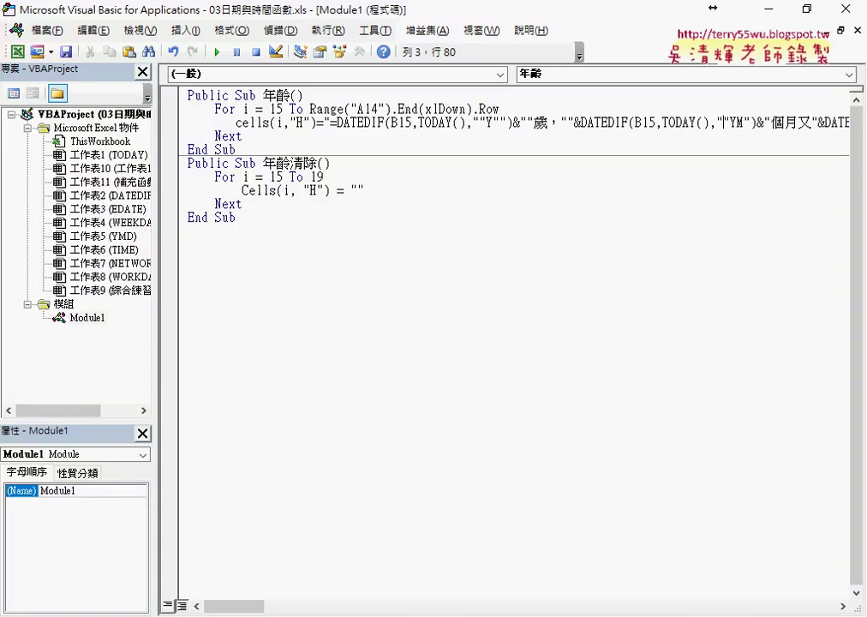
Step: Remove the added quotes and undo the pasted DATEDIF formula
key(BackSpace)
key(BackSpace)
key(BackSpace)
key(ctrl+Left)
key(ctrl+Left)
key(ctrl+Left)
key(BackSpace)
key(BackSpace)
key(BackSpace)
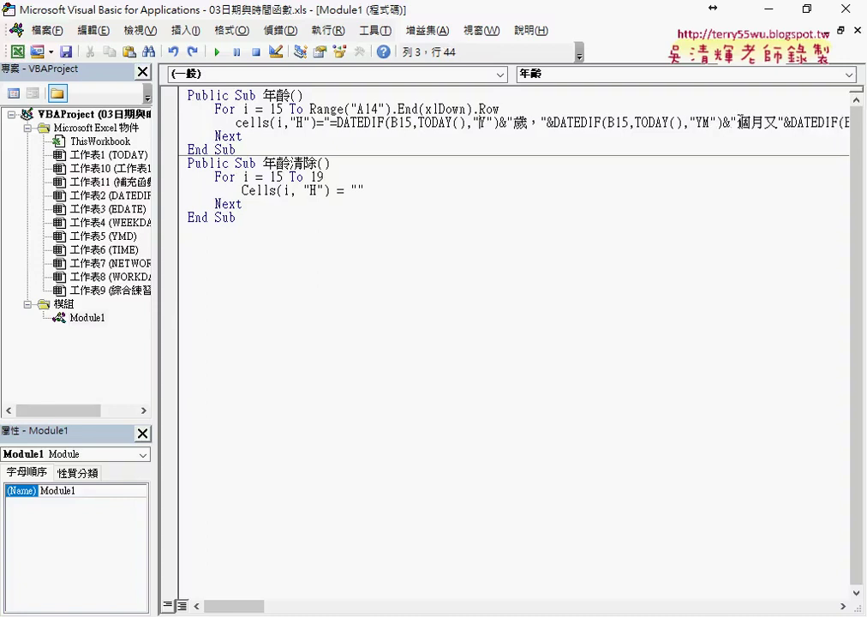
key(ctrl+z)
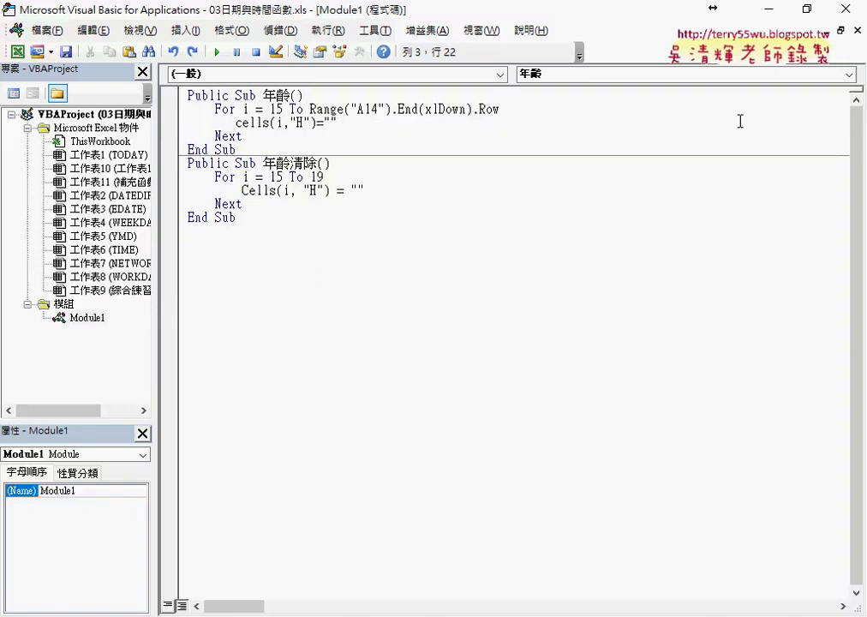
Step: Open the Start menu and scroll down to the Windows 附屬應用程式 group
key(super)
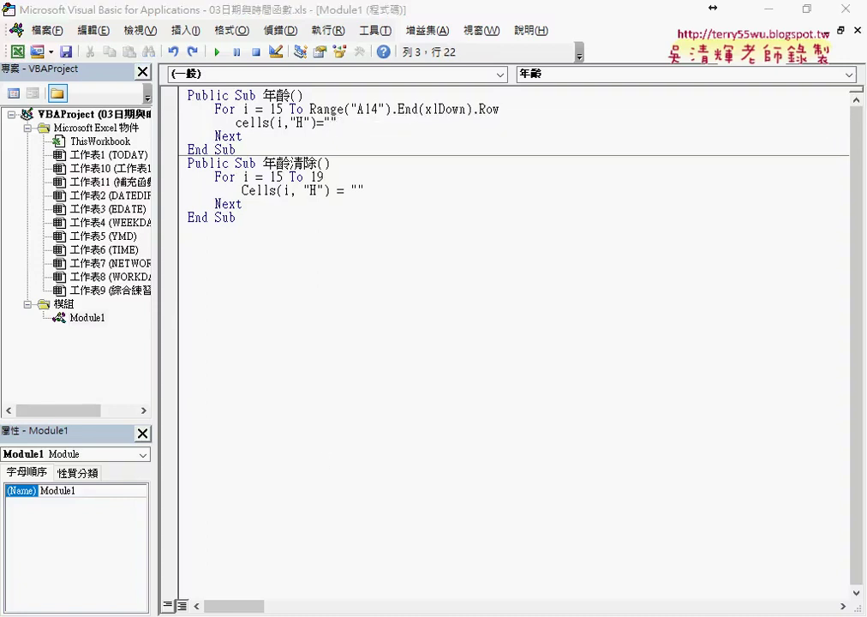
scroll(227, 277, down, 2)
scroll(227, 276, down, 5)
scroll(227, 276, down, 3)
scroll(227, 277, down, 8)
scroll(227, 277, down, 4)
scroll(227, 277, down, 4)
scroll(227, 276, down, 4)
scroll(226, 276, down, 5)
scroll(226, 277, down, 3)
scroll(227, 276, down, 3)
scroll(226, 276, down, 2)
scroll(226, 276, down, 5)
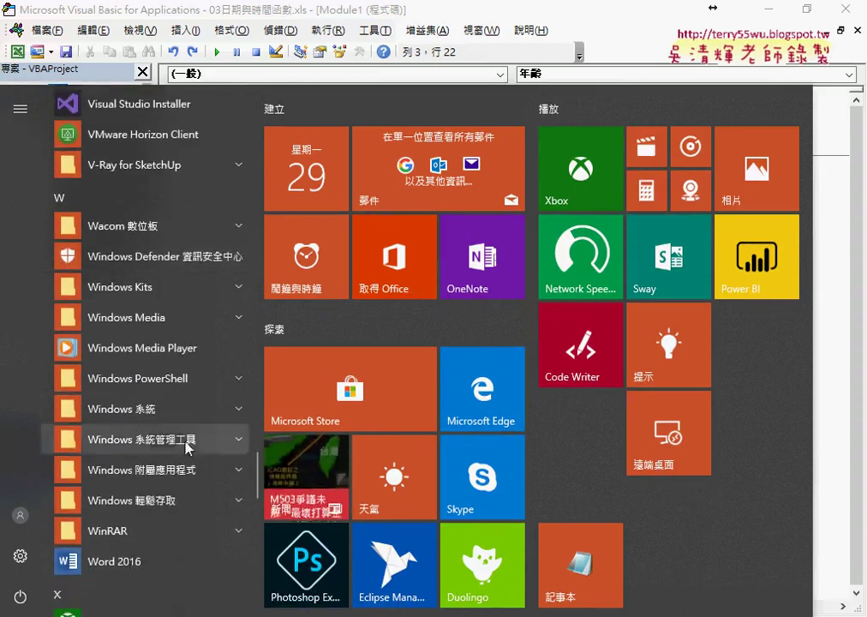
Step: Launch 記事本 (Notepad) from Windows 附屬應用程式 and move its window to the upper left
click(184, 473)
scroll(187, 470, down, 5)
scroll(183, 437, down, 3)
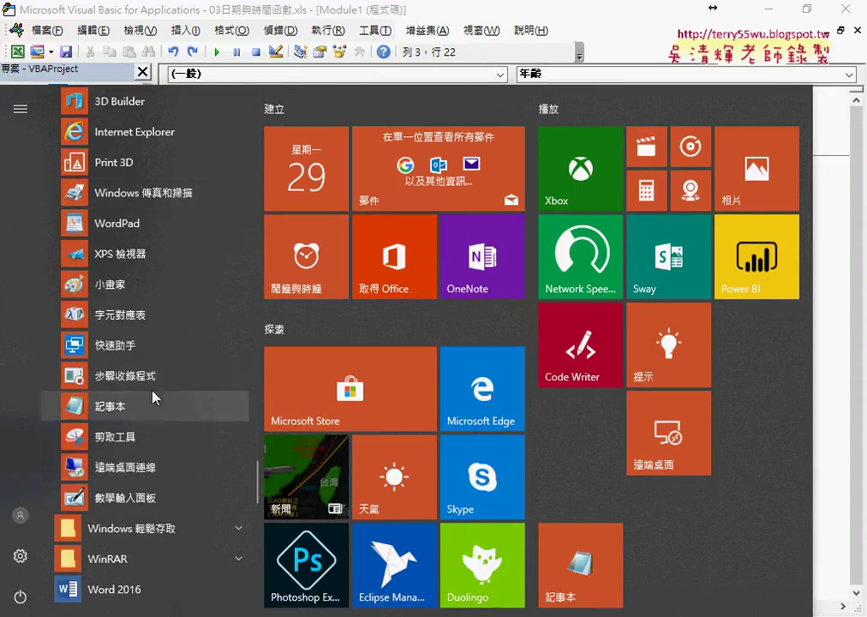
click(144, 413)
drag(315, 96, 194, 51)
right_click(197, 130)
Step: Paste the DATEDIF formula into Notepad and replace every " with ""
click(226, 202)
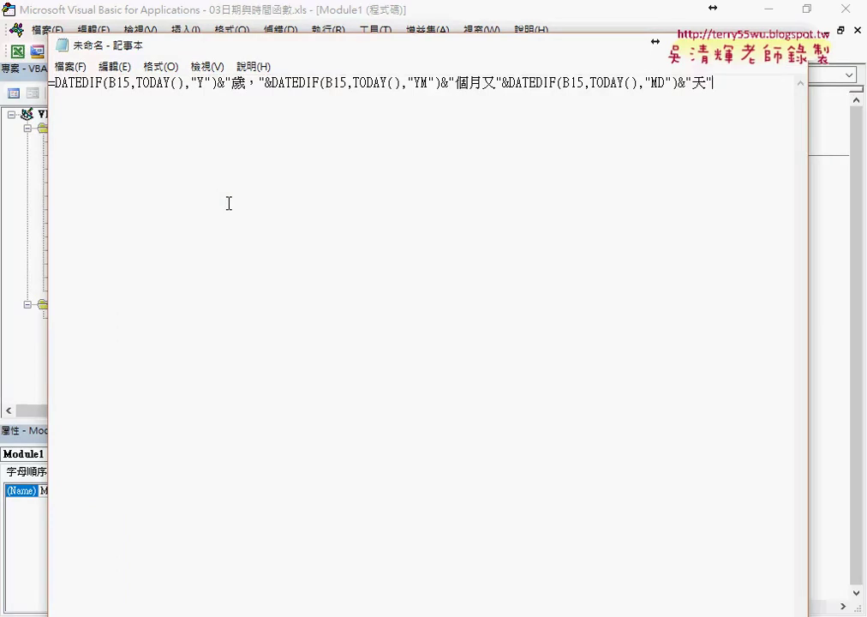
drag(190, 83, 198, 83)
click(121, 72)
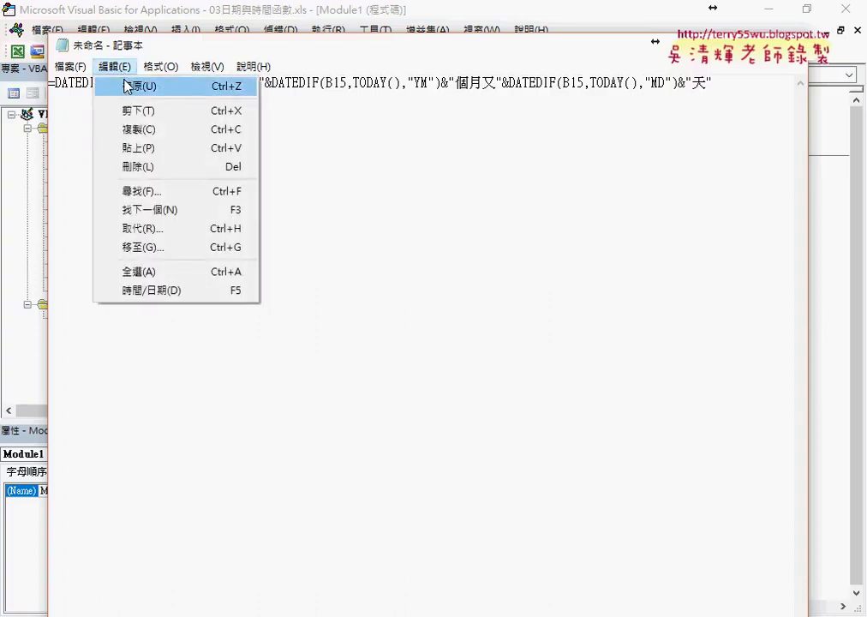
click(149, 231)
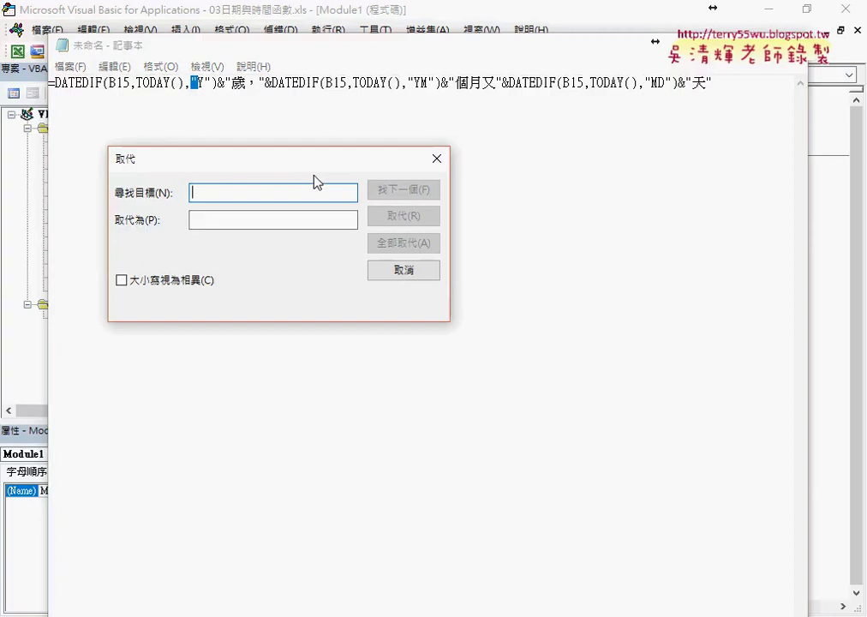
text(")
key(Tab)
text("")
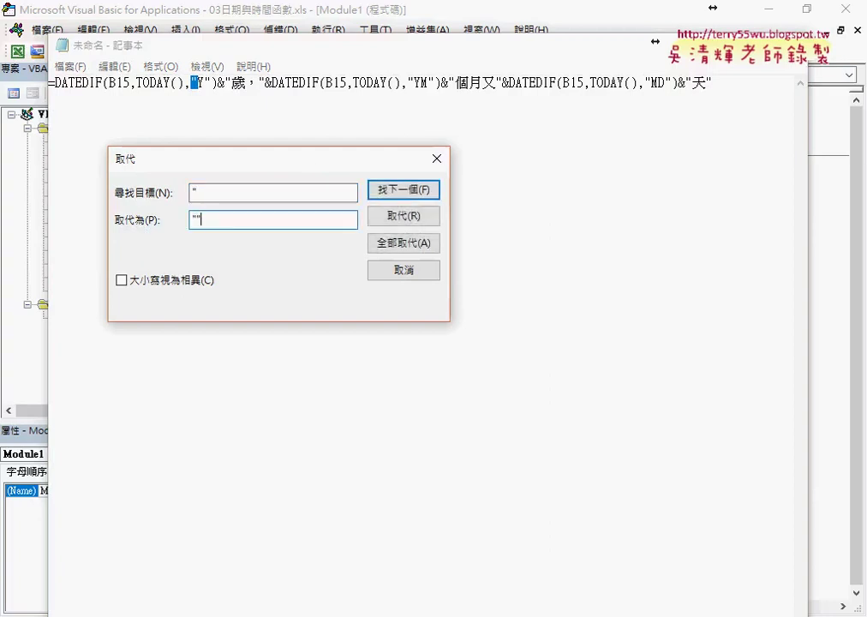
click(414, 244)
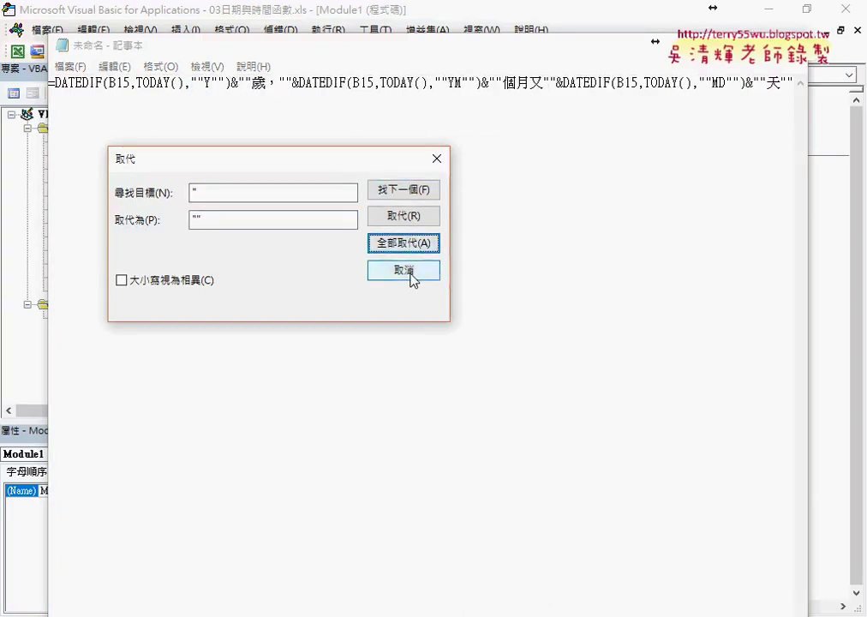
click(410, 272)
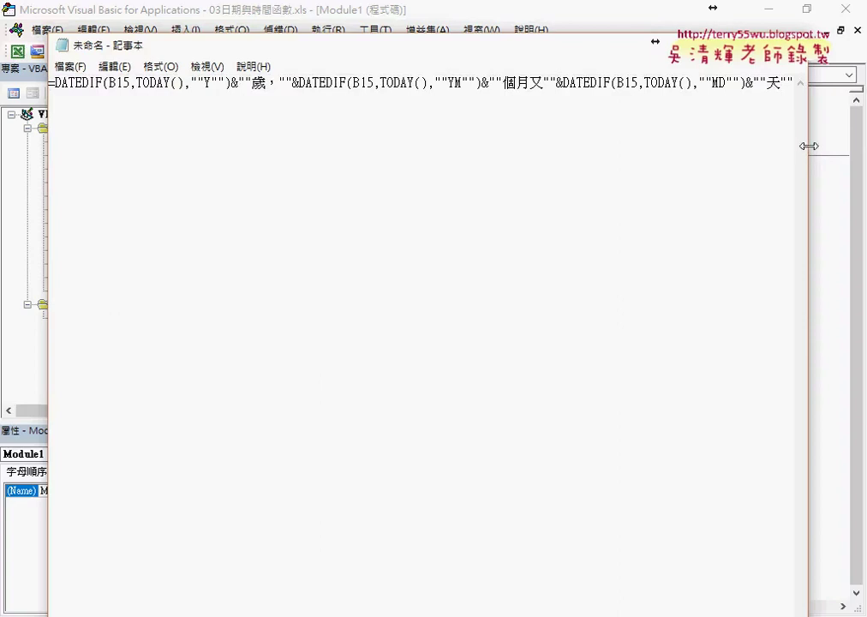
Step: Copy the doubled-quote formula and paste it into line 3 of the 年齡 macro
drag(808, 146, 858, 145)
drag(792, 84, 2, 57)
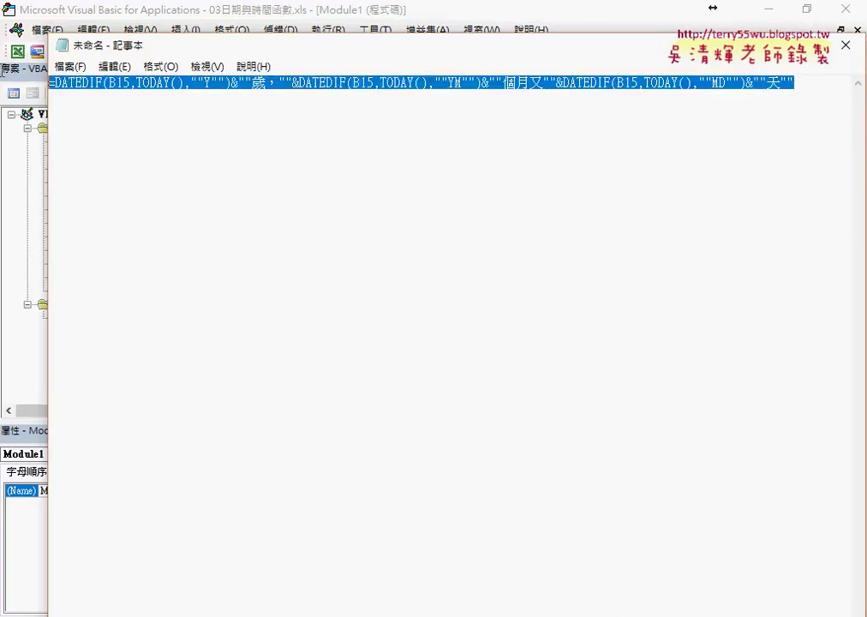
right_click(273, 83)
click(308, 136)
click(467, 17)
right_click(329, 125)
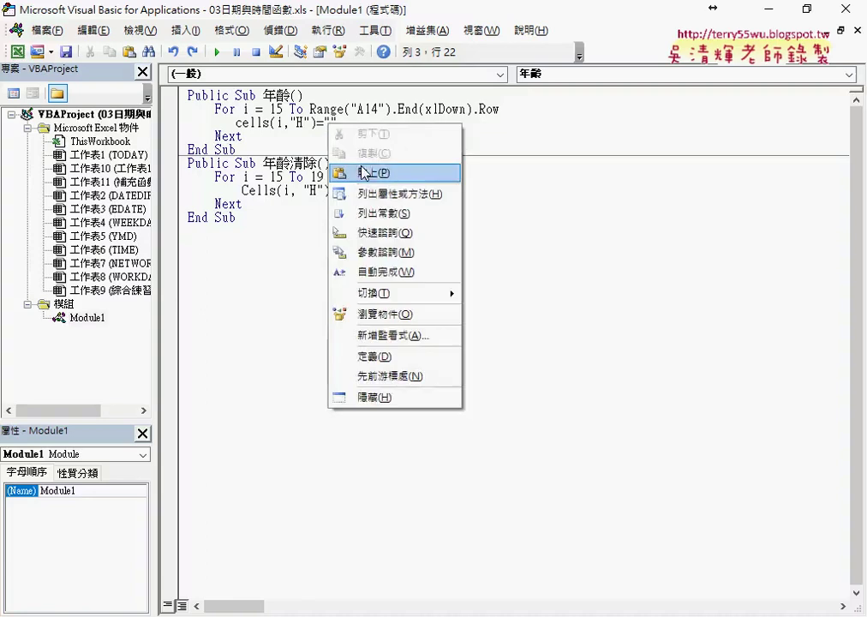
click(372, 173)
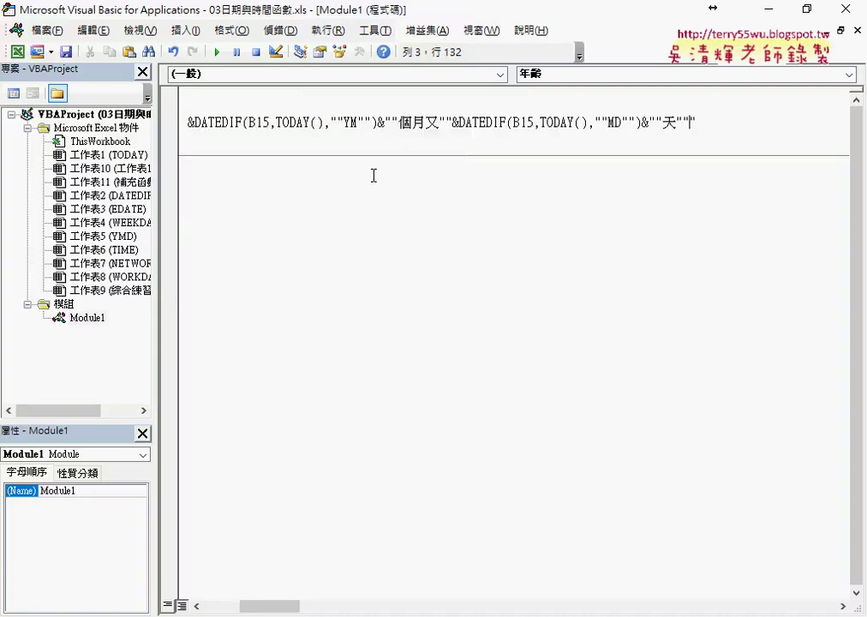
Step: Resize and reposition the VBA editor so the Excel sheet shows beside the code
double_click(229, 12)
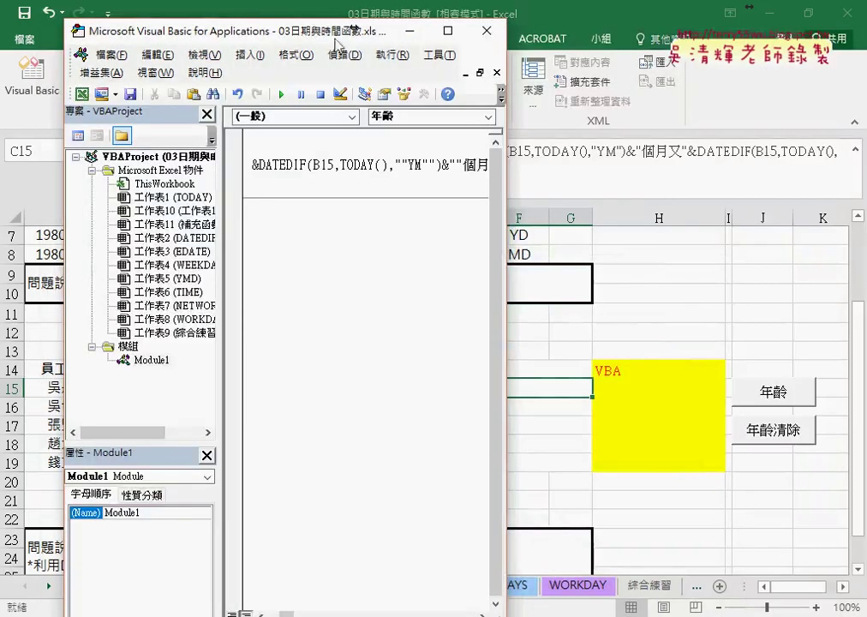
drag(282, 33, 325, 32)
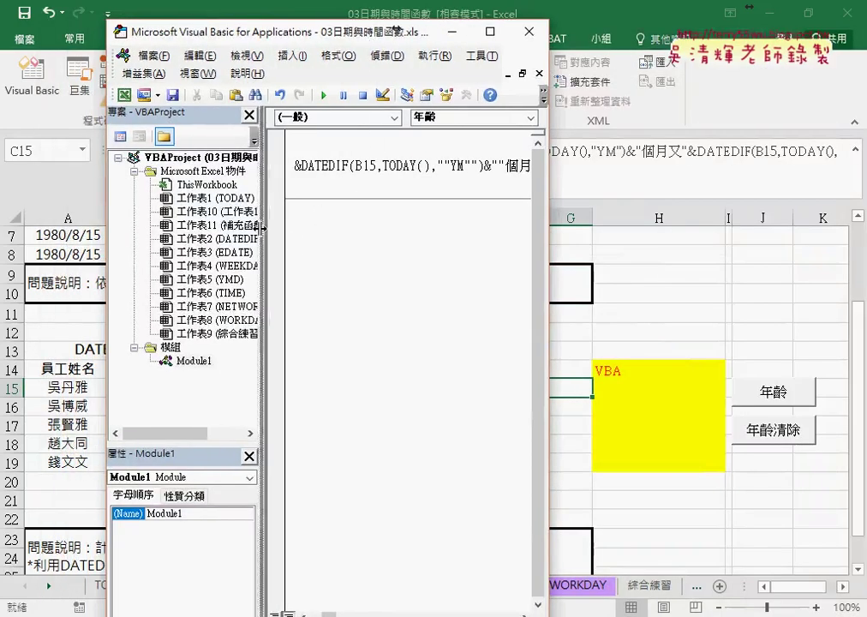
drag(261, 228, 172, 227)
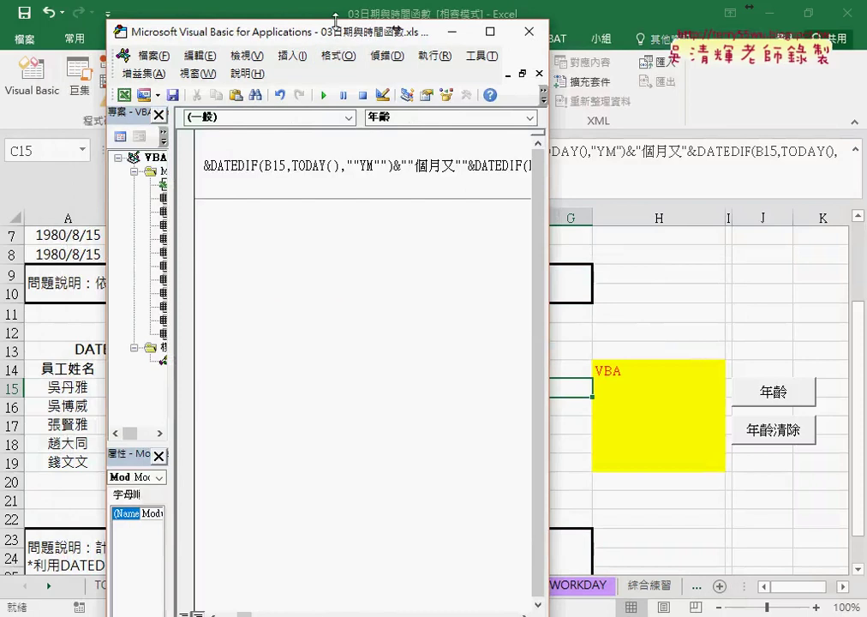
drag(262, 32, 265, 15)
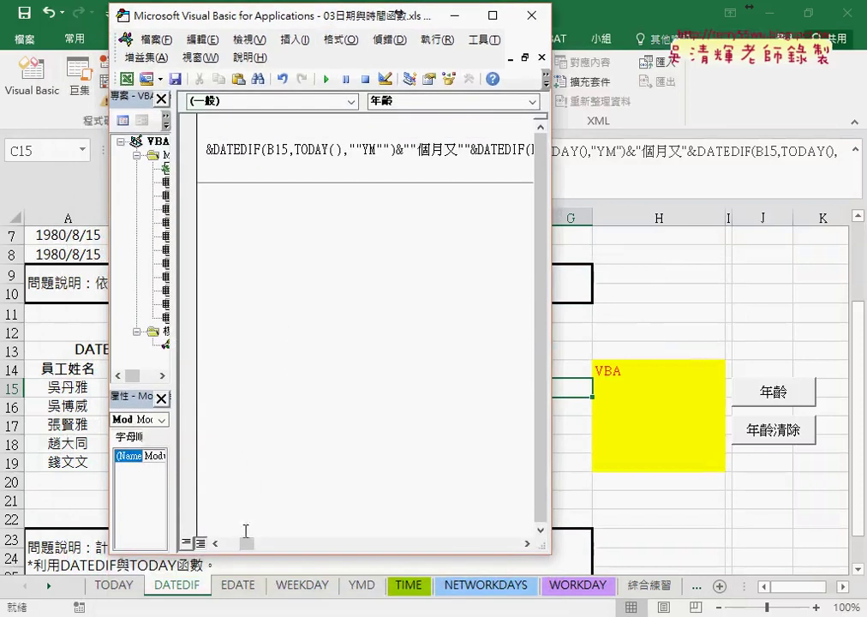
drag(247, 543, 190, 543)
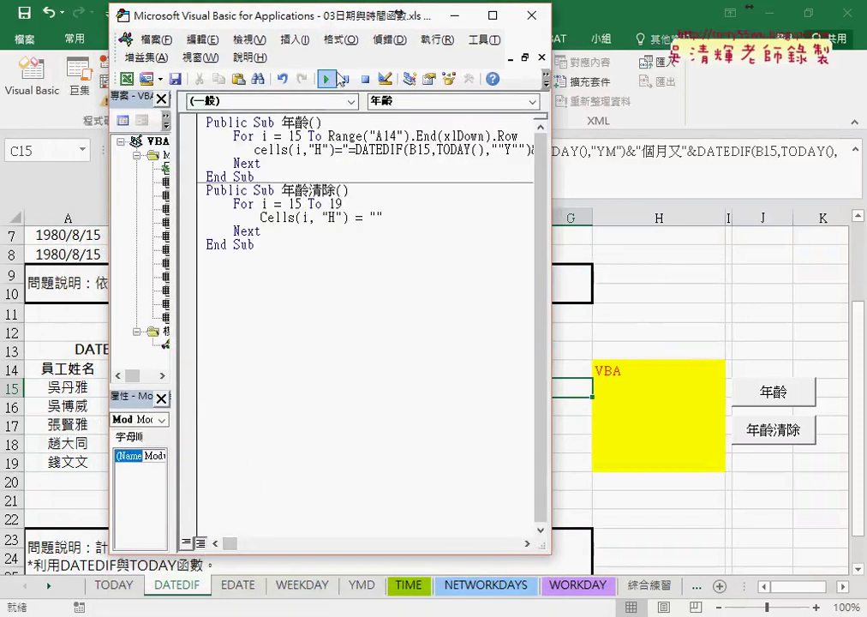
Step: Run the 年齡 macro and underline =DATEDIF and the H15:H19 age results in red
click(328, 79)
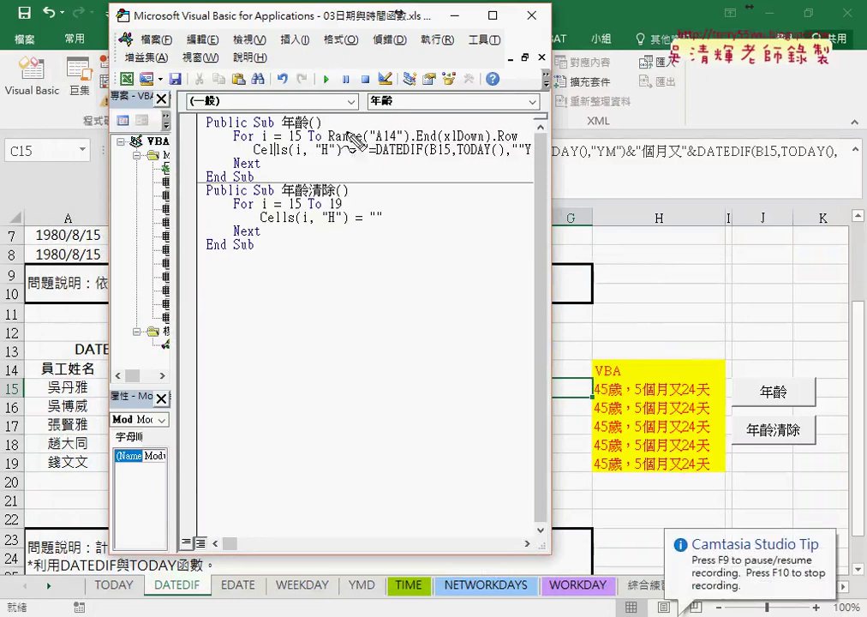
mouse_move(374, 160)
mouse_down()
mouse_move(420, 158)
mouse_move(355, 189)
mouse_up()
drag(594, 398, 711, 397)
drag(597, 417, 682, 418)
drag(600, 436, 677, 435)
drag(624, 454, 677, 454)
drag(603, 472, 662, 471)
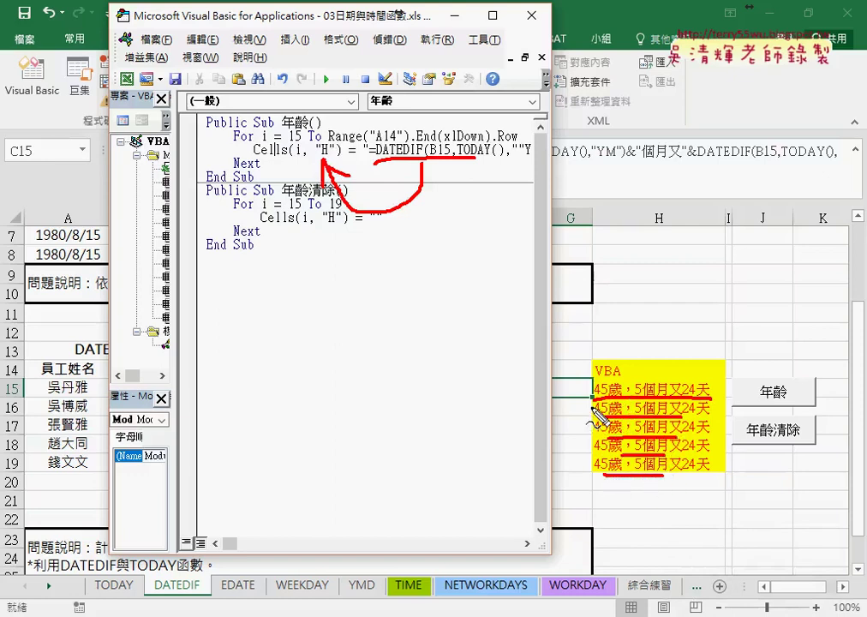
key(Escape)
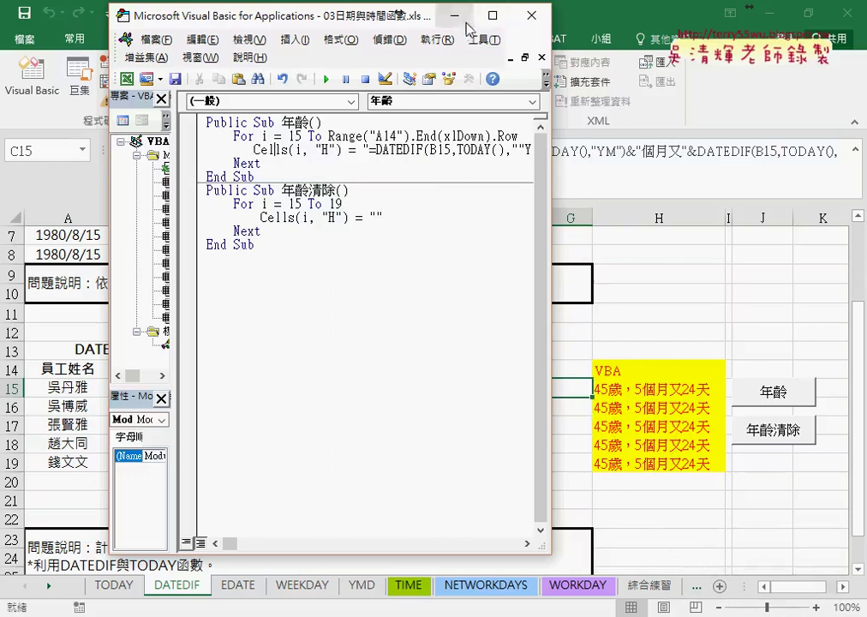
click(454, 15)
click(655, 387)
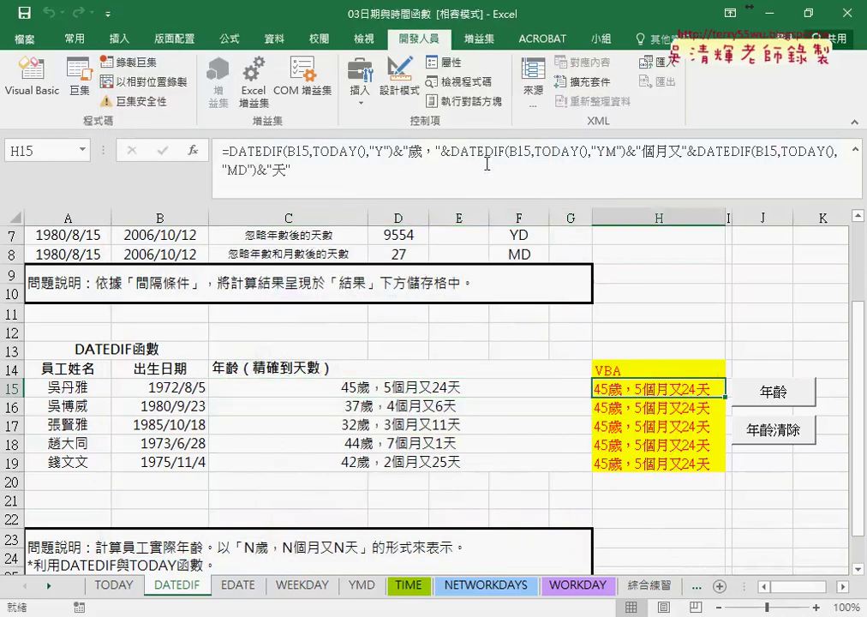
click(529, 155)
click(294, 152)
click(131, 150)
click(613, 406)
click(617, 426)
click(595, 388)
click(647, 406)
click(647, 425)
click(647, 444)
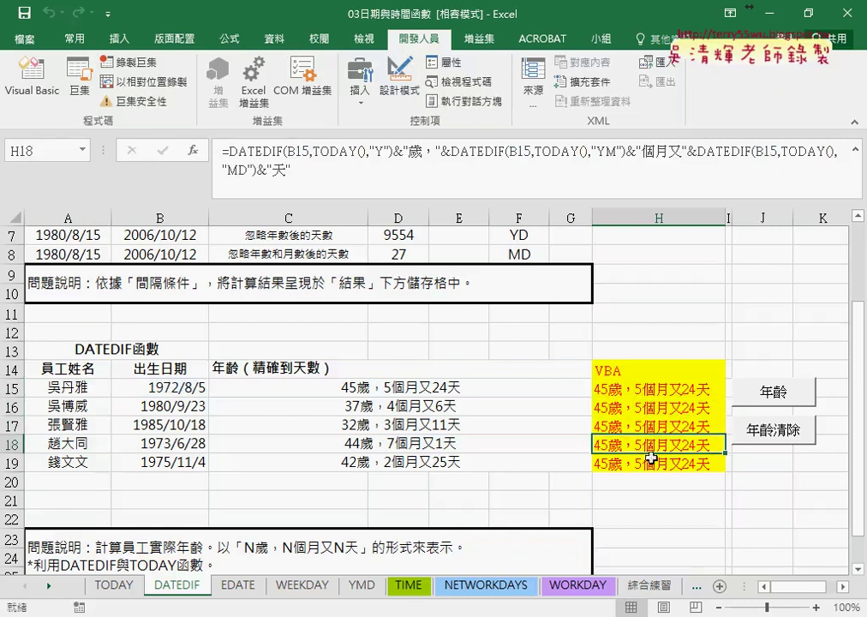
click(647, 393)
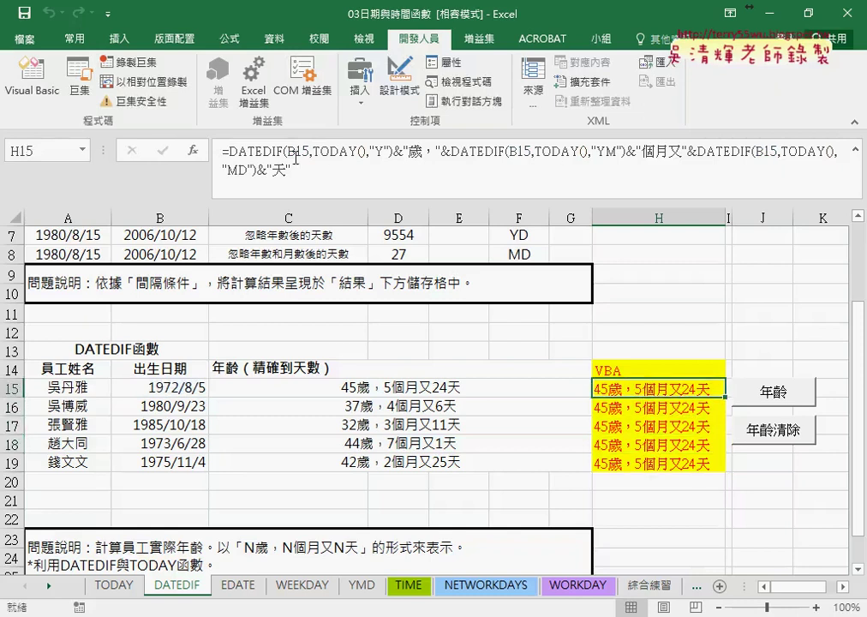
click(641, 408)
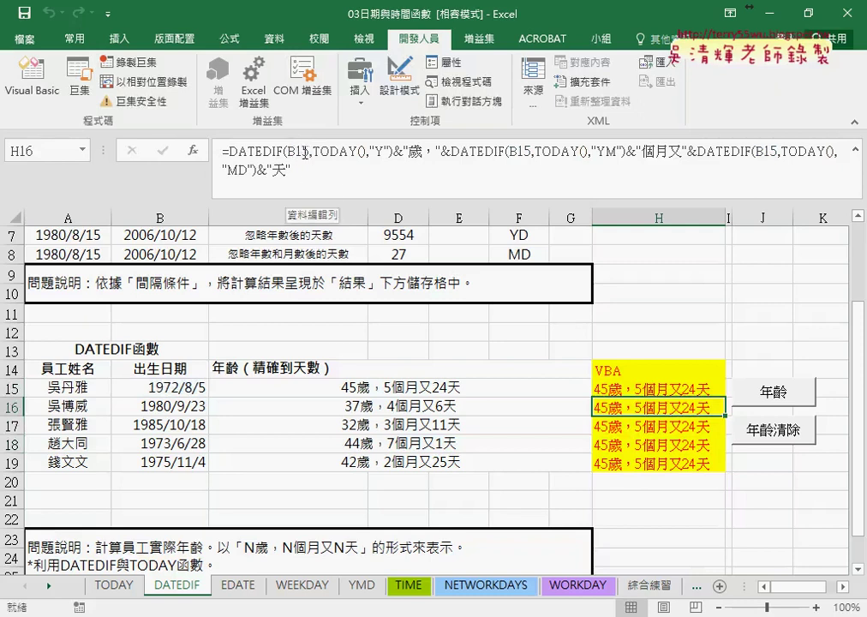
click(612, 425)
click(627, 390)
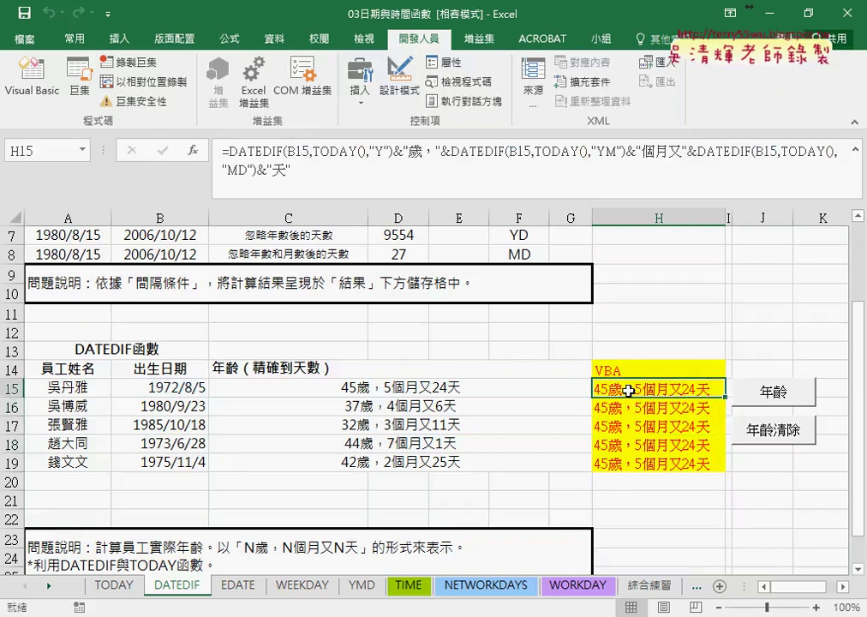
click(26, 78)
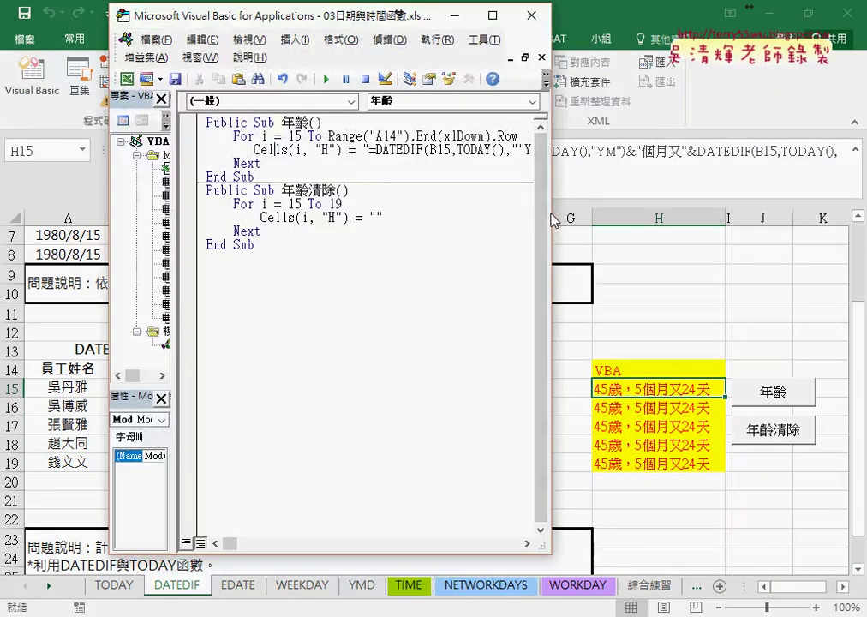
Step: Widen the code window and point out loop variable i and the B15 row numbers
drag(552, 213, 792, 213)
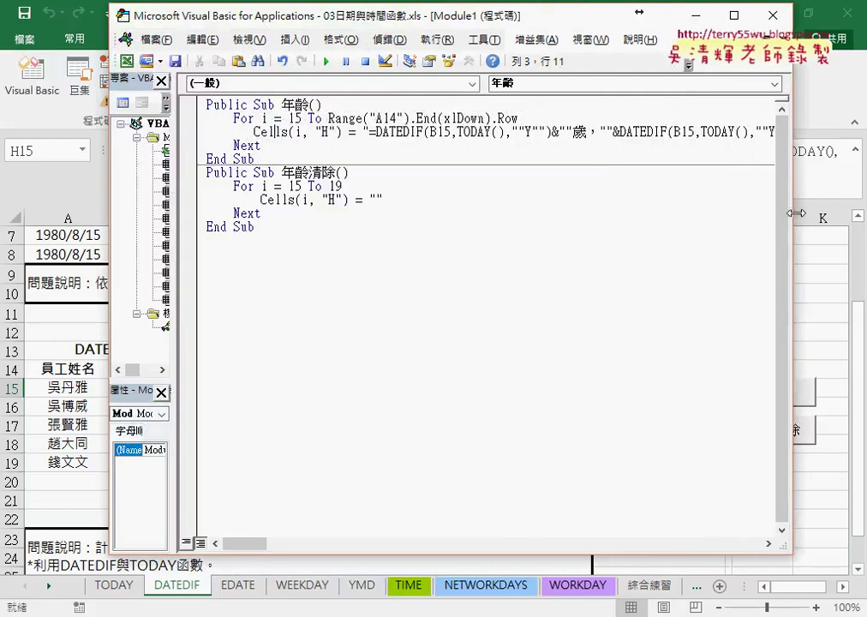
drag(437, 29, 391, 40)
click(221, 129)
double_click(219, 129)
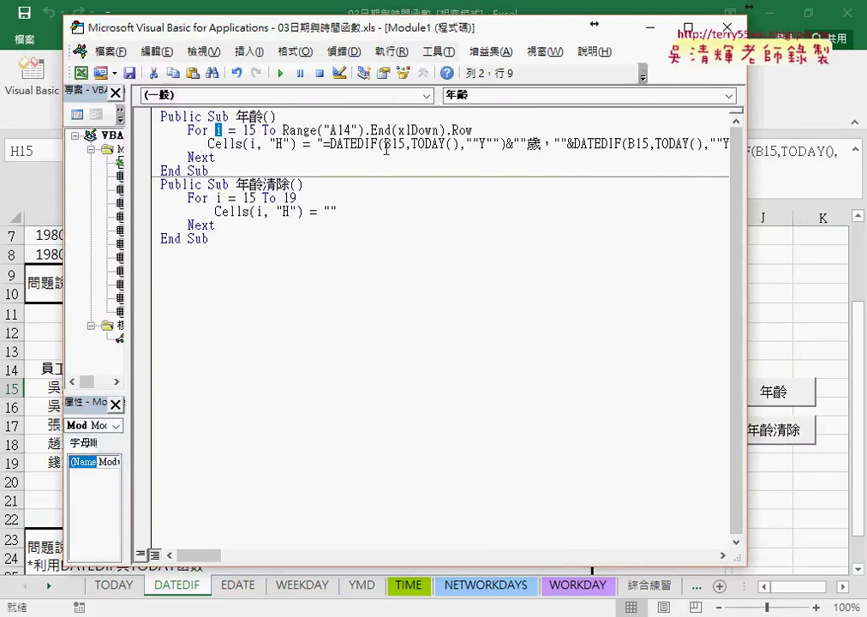
drag(392, 143, 404, 143)
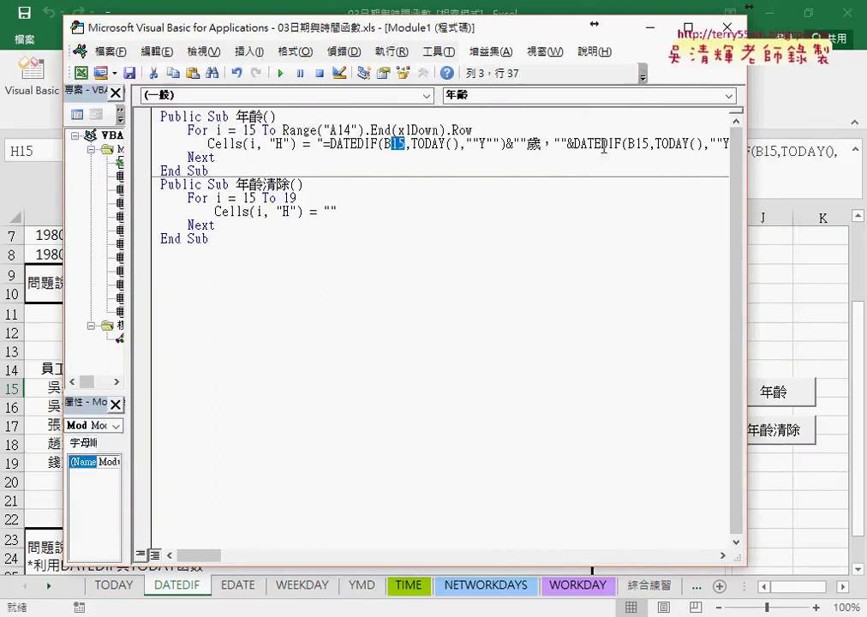
drag(635, 143, 649, 143)
drag(746, 178, 824, 178)
mouse_move(224, 557)
mouse_down()
mouse_move(253, 561)
mouse_move(205, 559)
mouse_up()
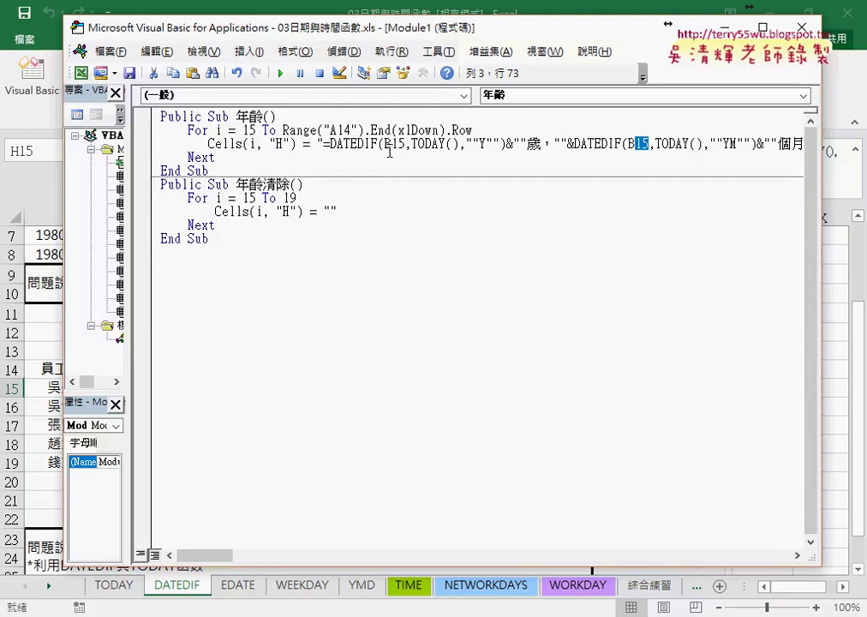
Step: Replace 15 in the first DATEDIF's B15 with " & i & "
drag(393, 143, 406, 143)
text("")
key(BackSpace)
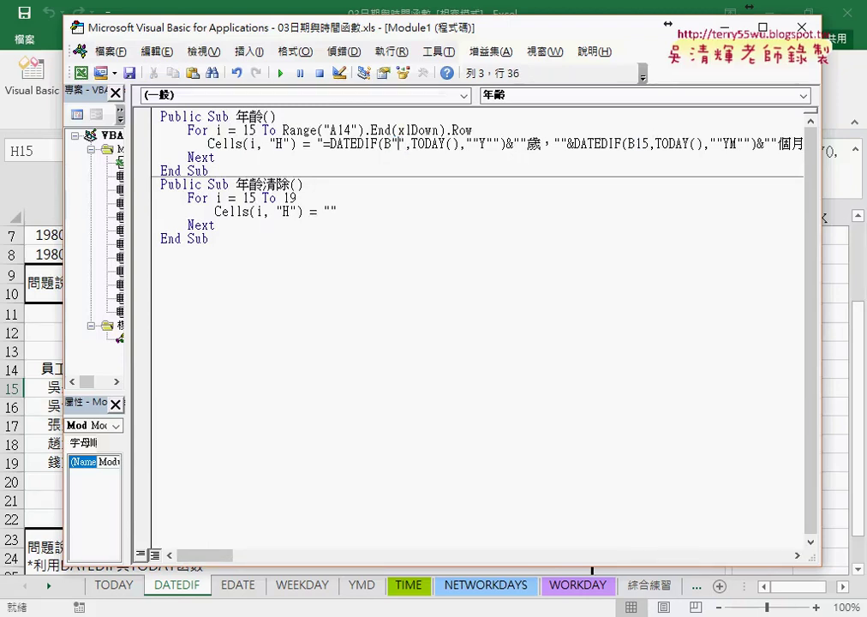
text(&&)
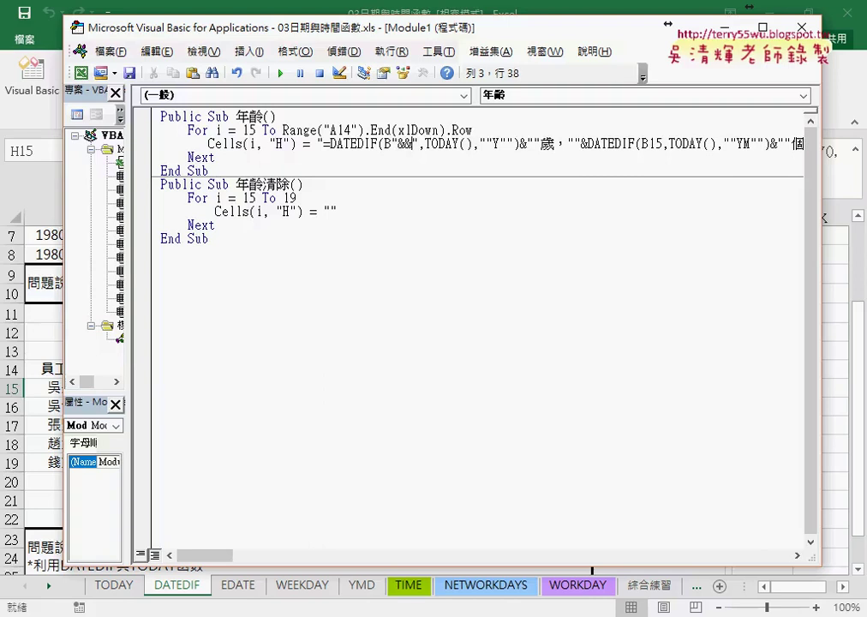
key(Left)
text(i)
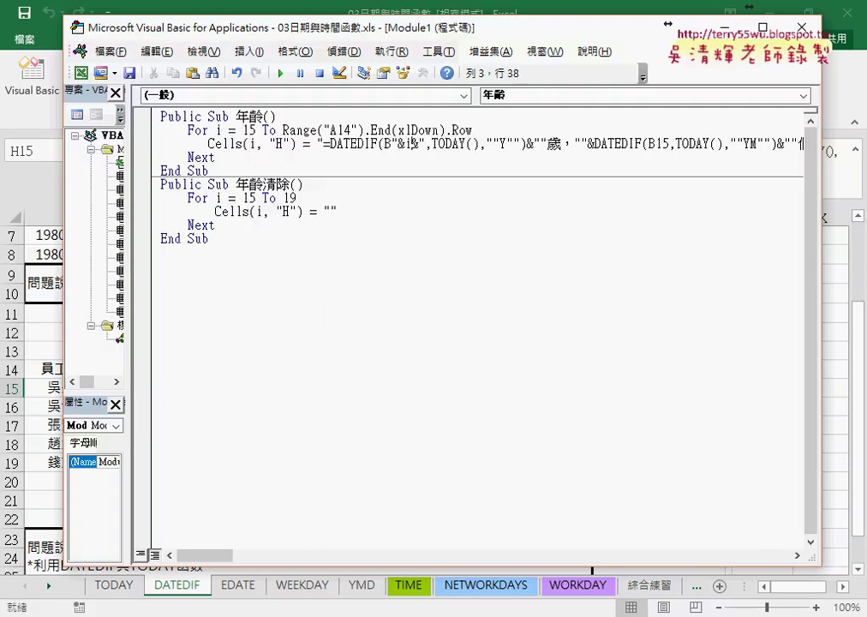
key(Left)
key(Right)
key(Right)
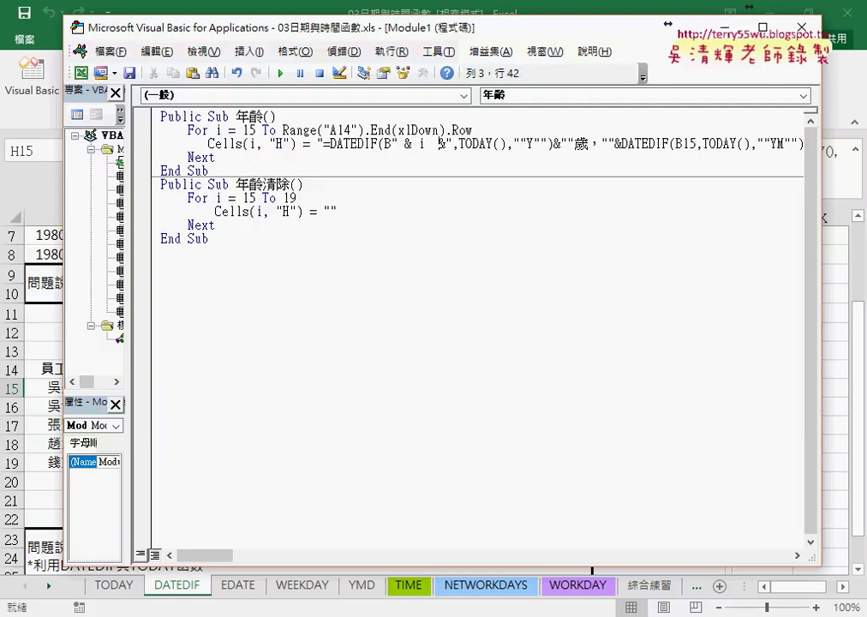
key(BackSpace)
key(Right)
Step: Copy the " & i & " fragment and paste it over 15 in the second B15
drag(391, 143, 450, 144)
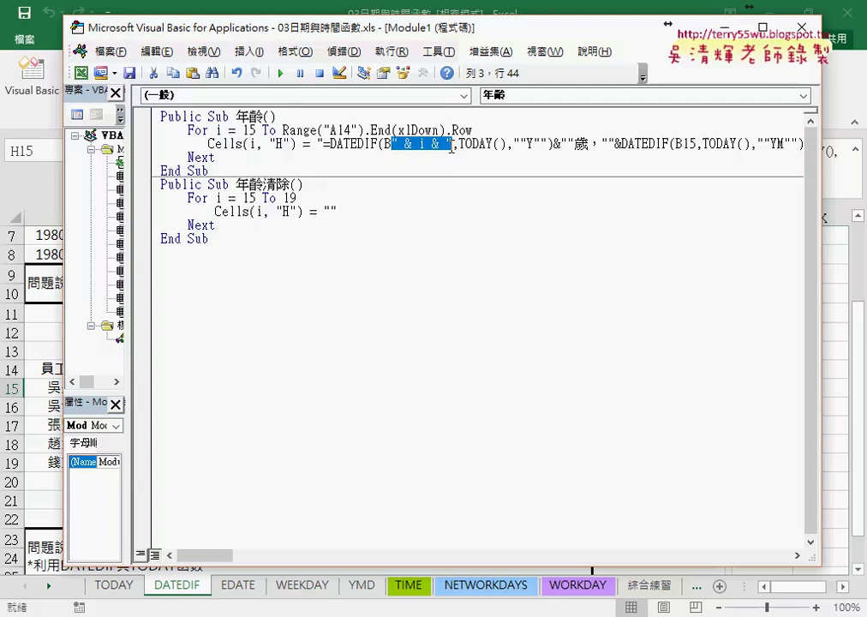
right_click(442, 150)
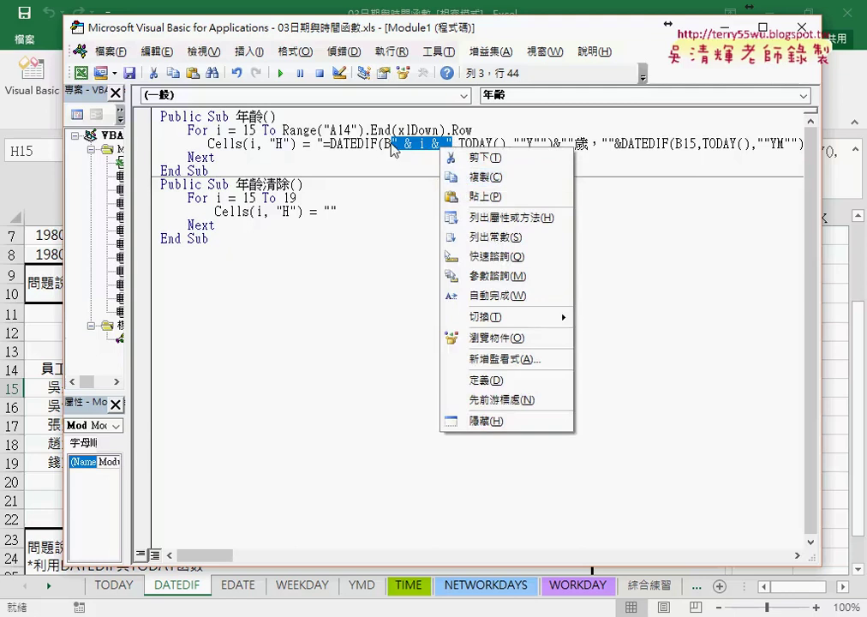
click(485, 176)
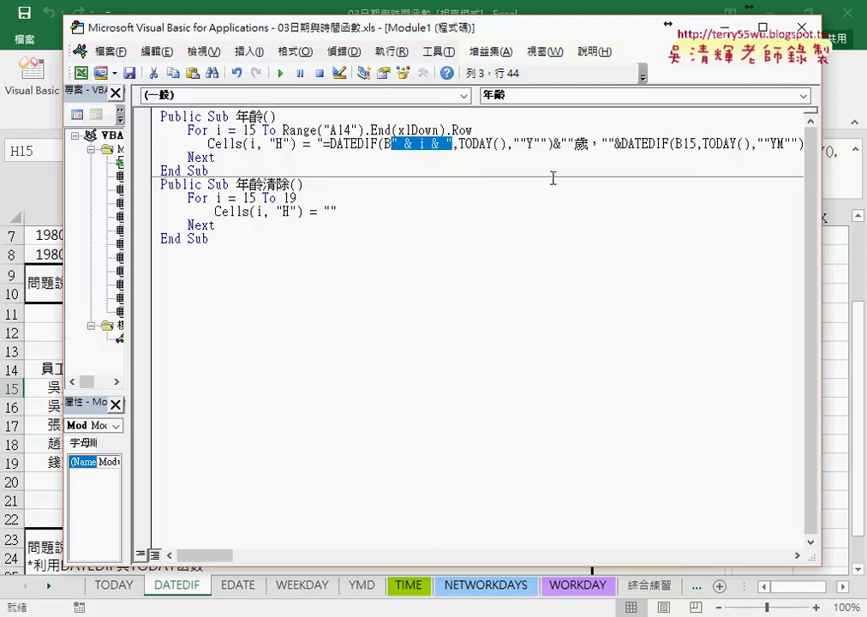
drag(691, 144, 683, 144)
right_click(689, 146)
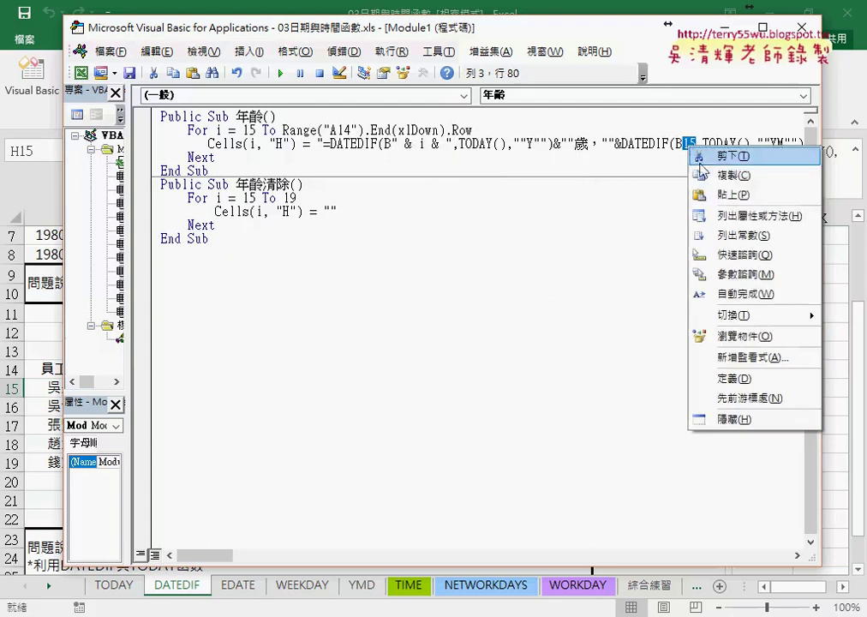
click(720, 196)
Step: Paste the " & i & " fragment over 15 in the third DATEDIF's B15
drag(682, 143, 743, 143)
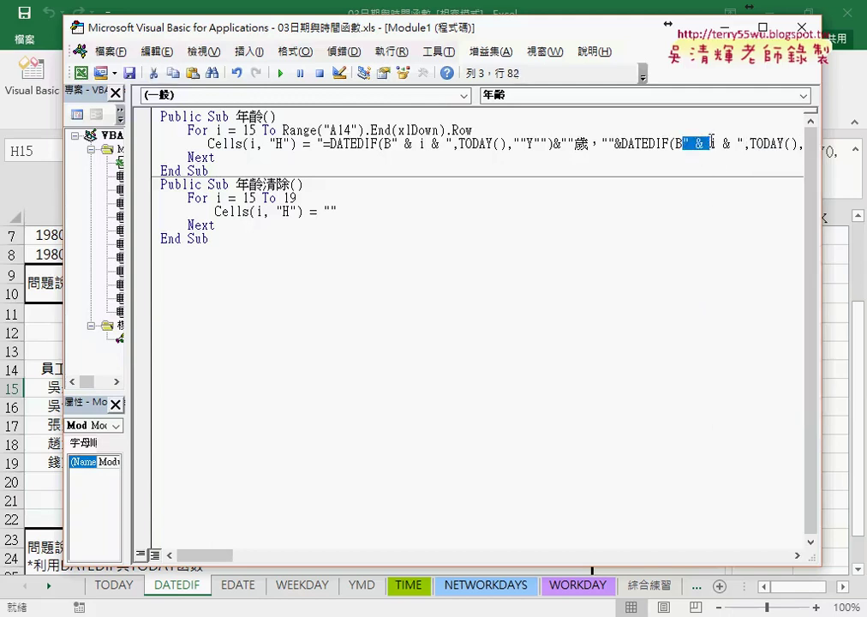
drag(203, 555, 235, 566)
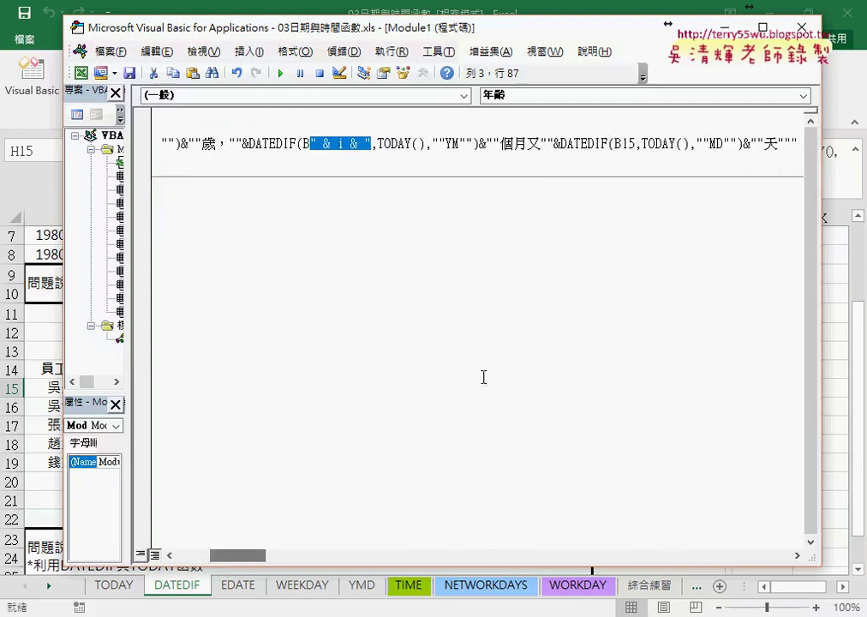
drag(620, 143, 634, 144)
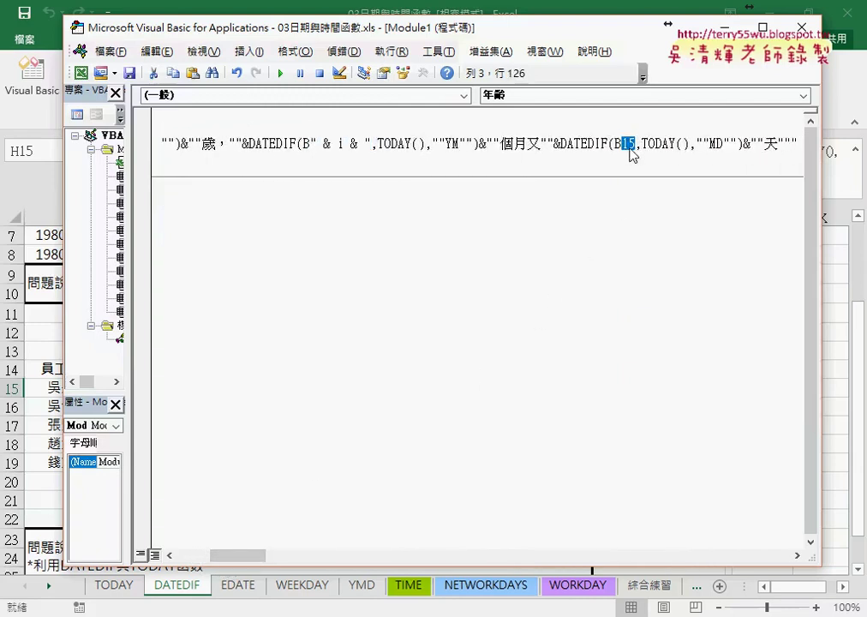
right_click(630, 151)
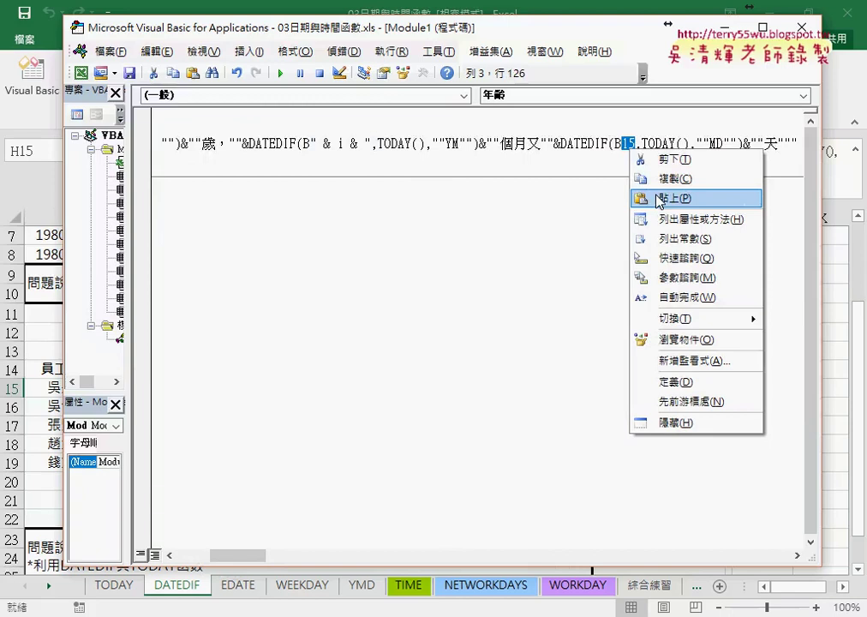
click(659, 198)
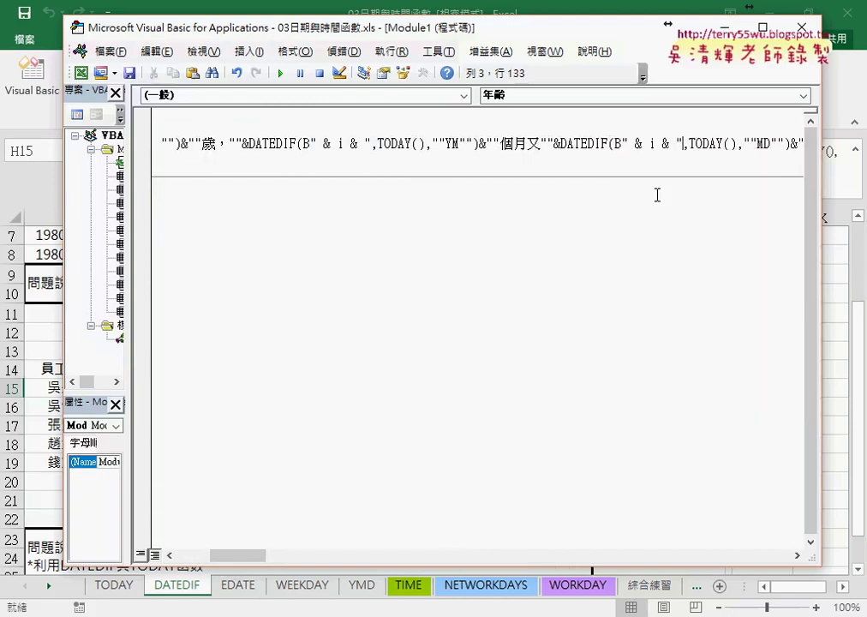